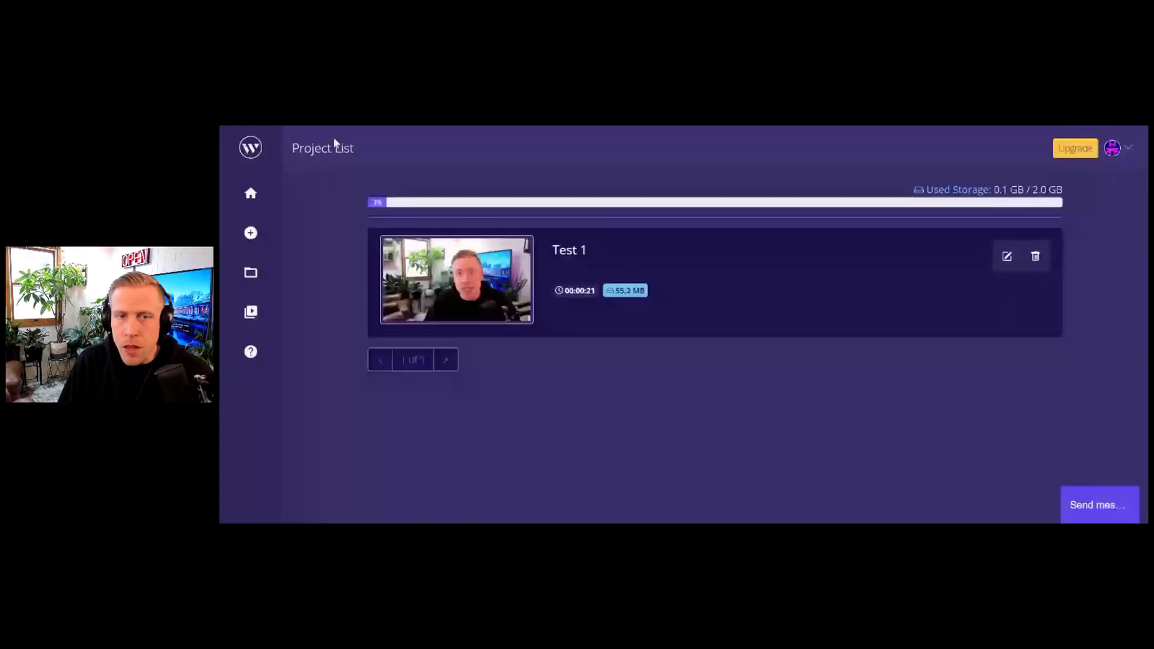
Step: Go back to the dashboard and start a new project, revealing its media upload area
click(256, 150)
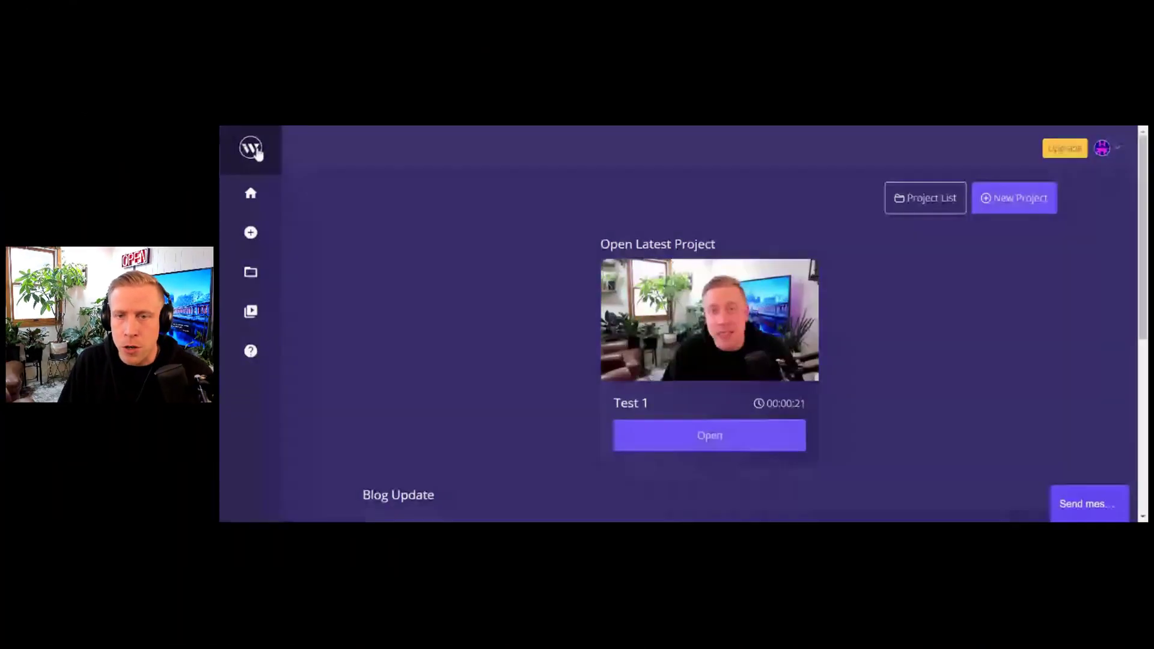
click(1018, 200)
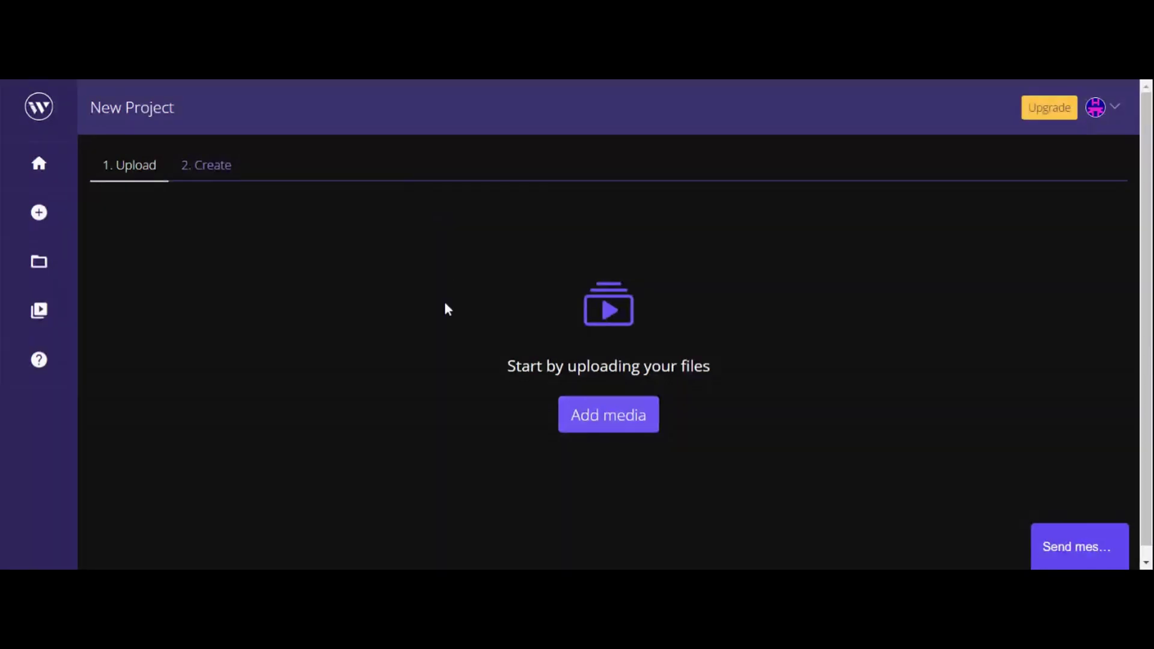
scroll(445, 302, down, 1)
Step: Upload 'Video Test .mp4' through Add media and continue to the Create step
click(632, 409)
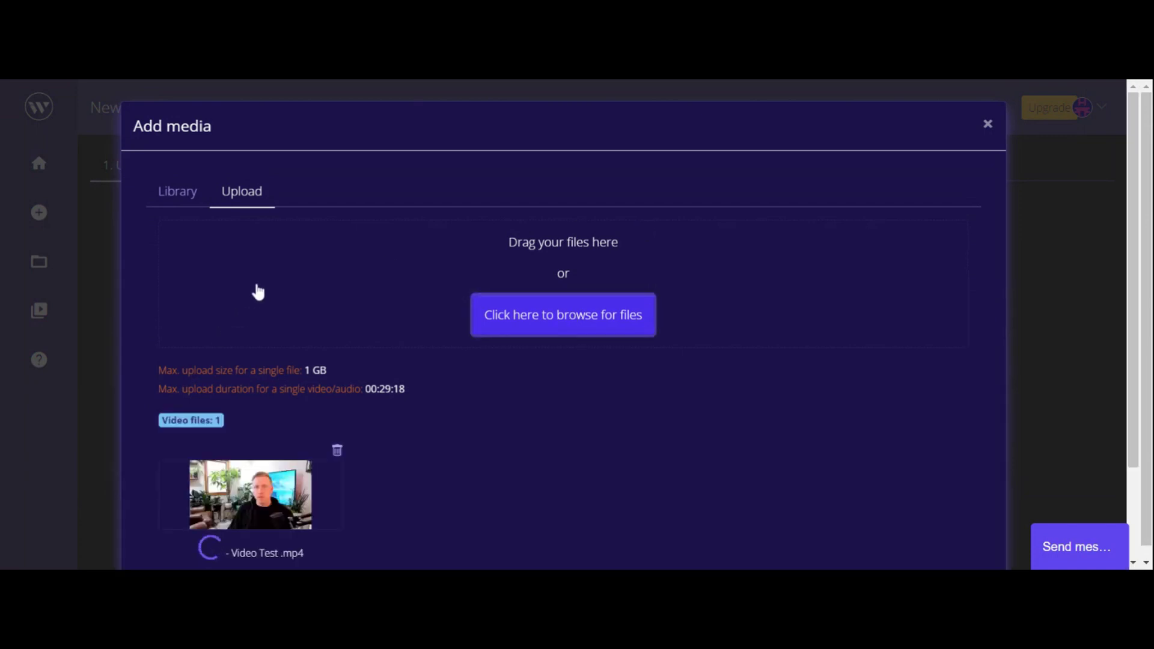
scroll(541, 430, down, 2)
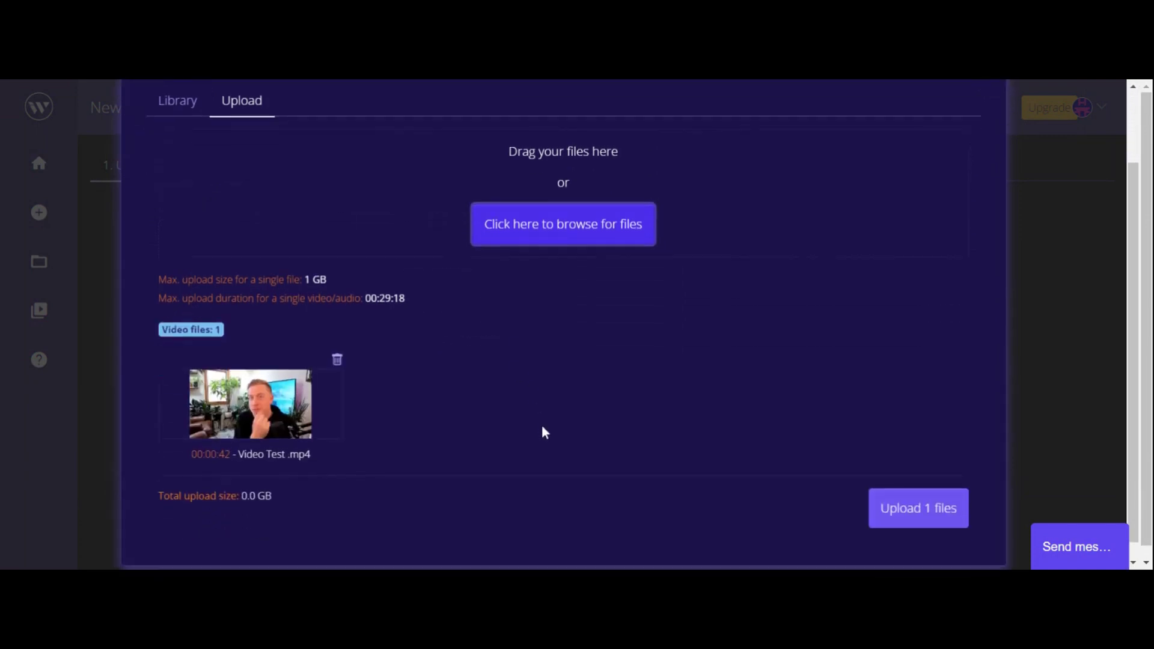
click(918, 491)
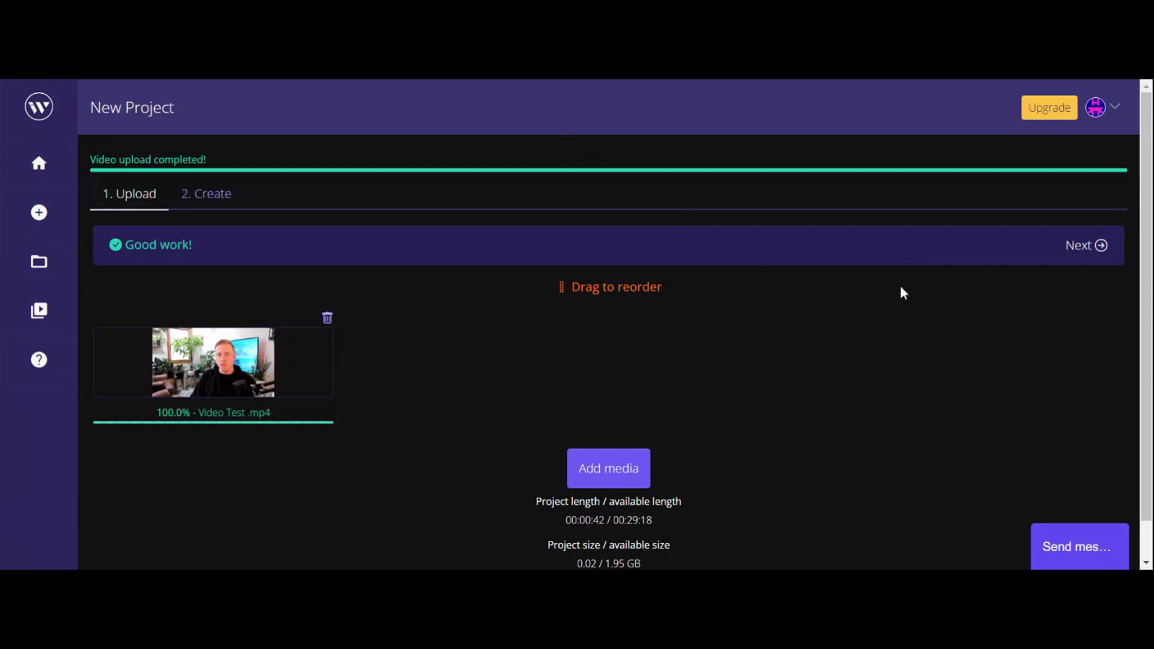
scroll(670, 398, down, 1)
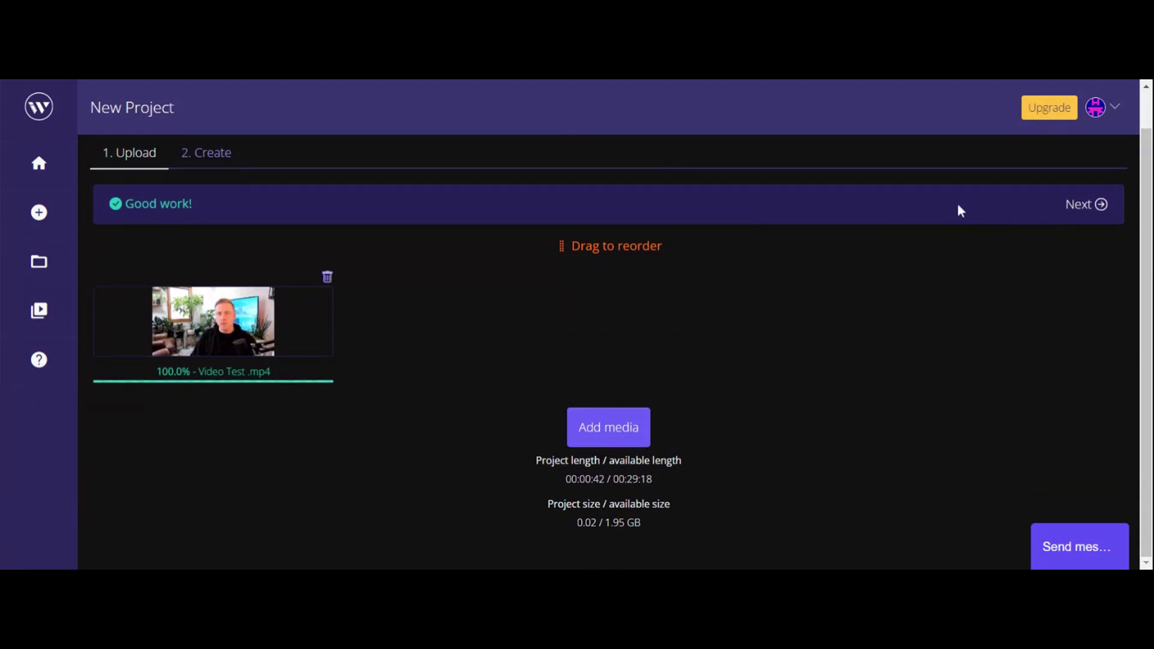
click(1077, 207)
Step: Create project 'Test3' in English with Smart Background Music off and noise cancelling on
click(608, 279)
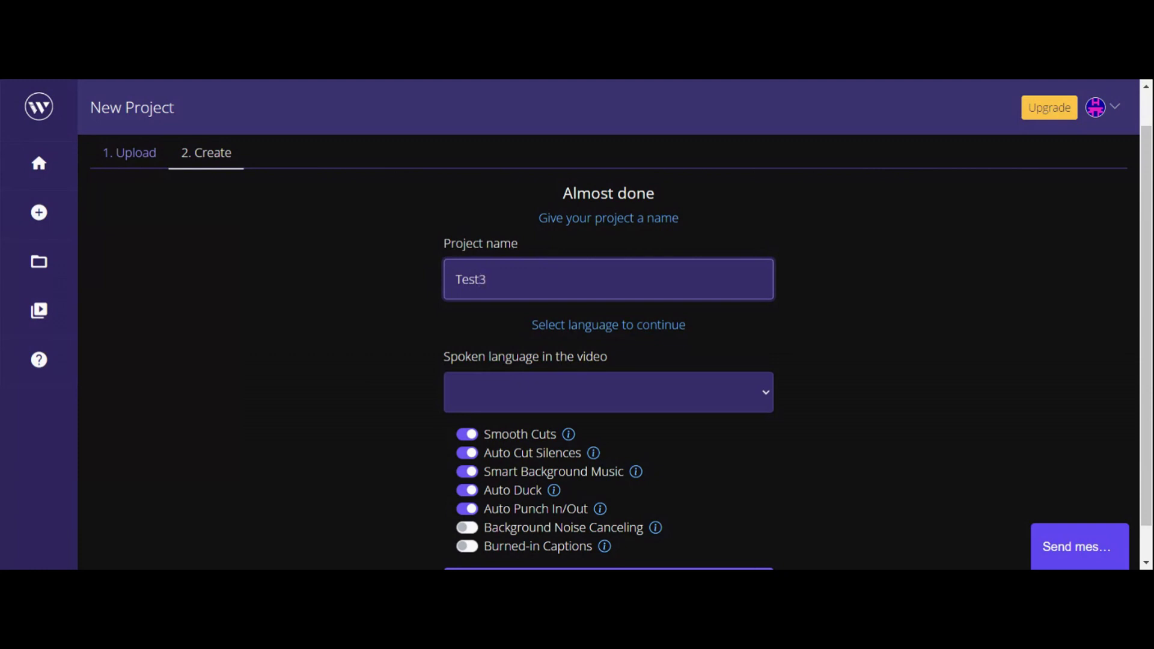
scroll(609, 325, down, 1)
click(495, 366)
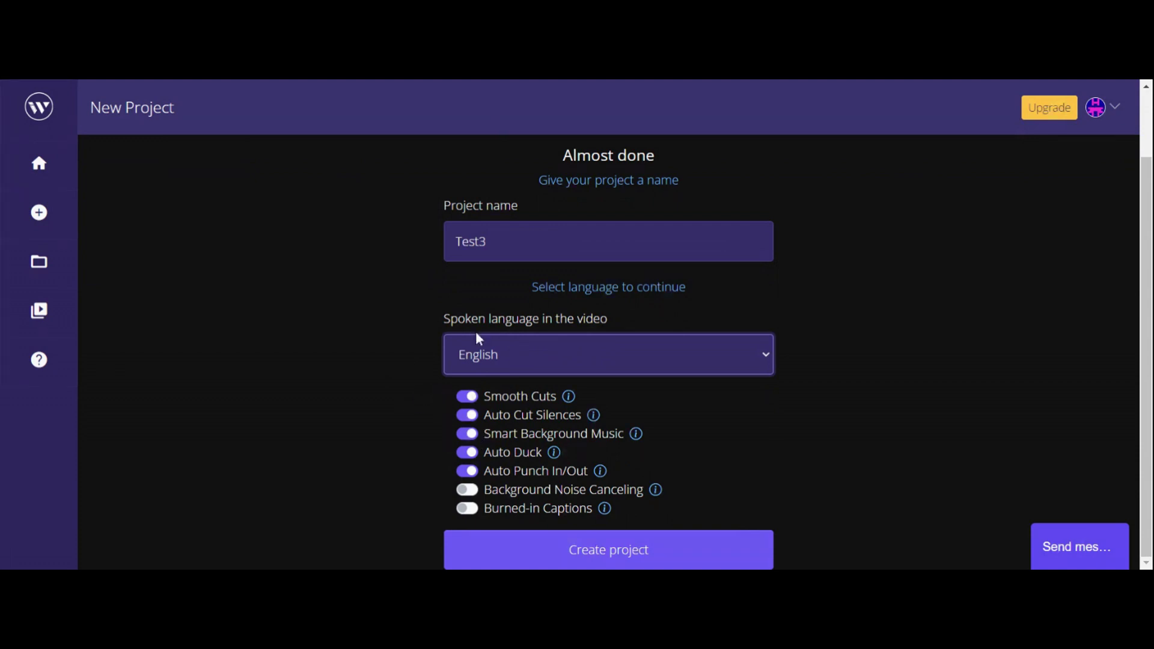
click(475, 439)
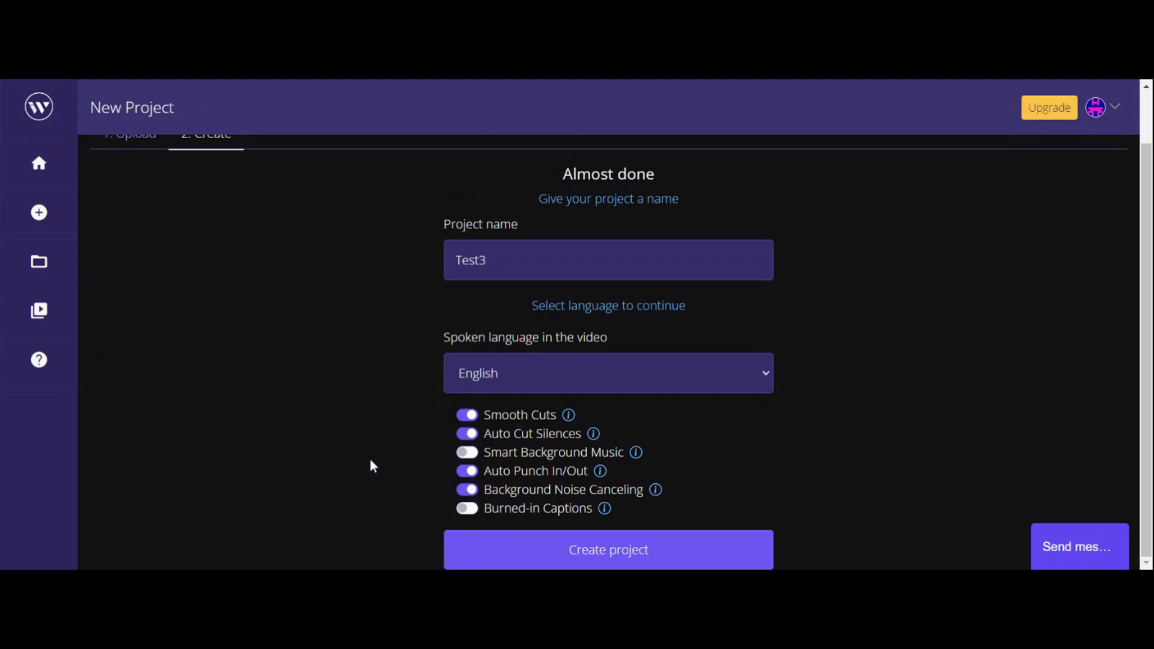
click(669, 547)
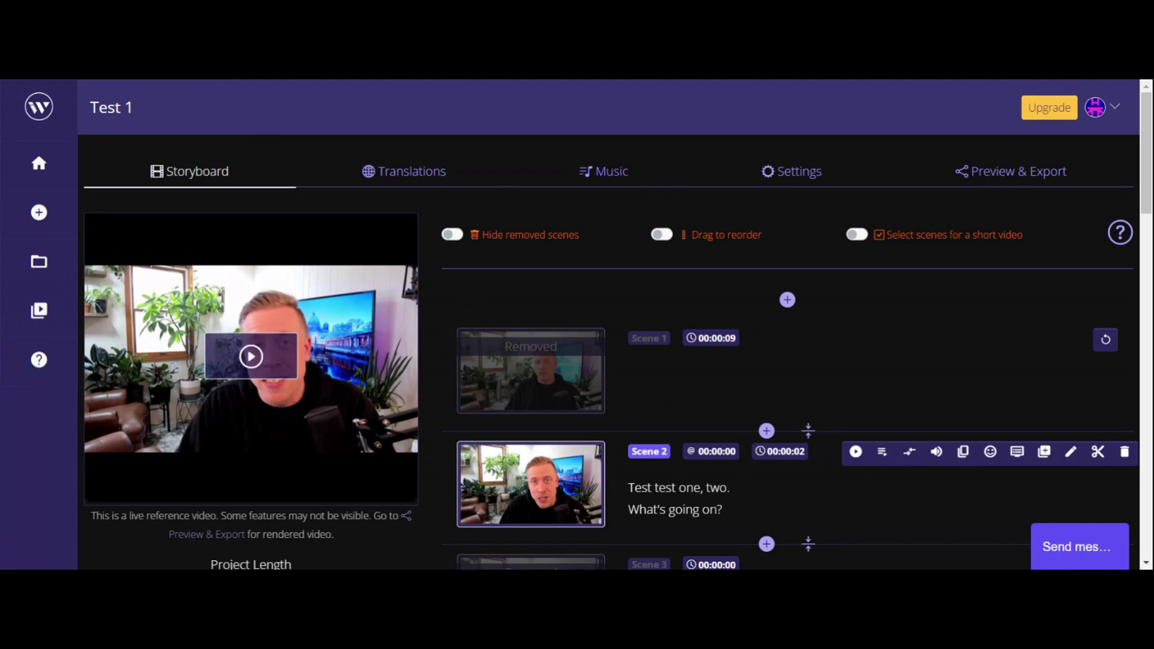
scroll(446, 341, down, 1)
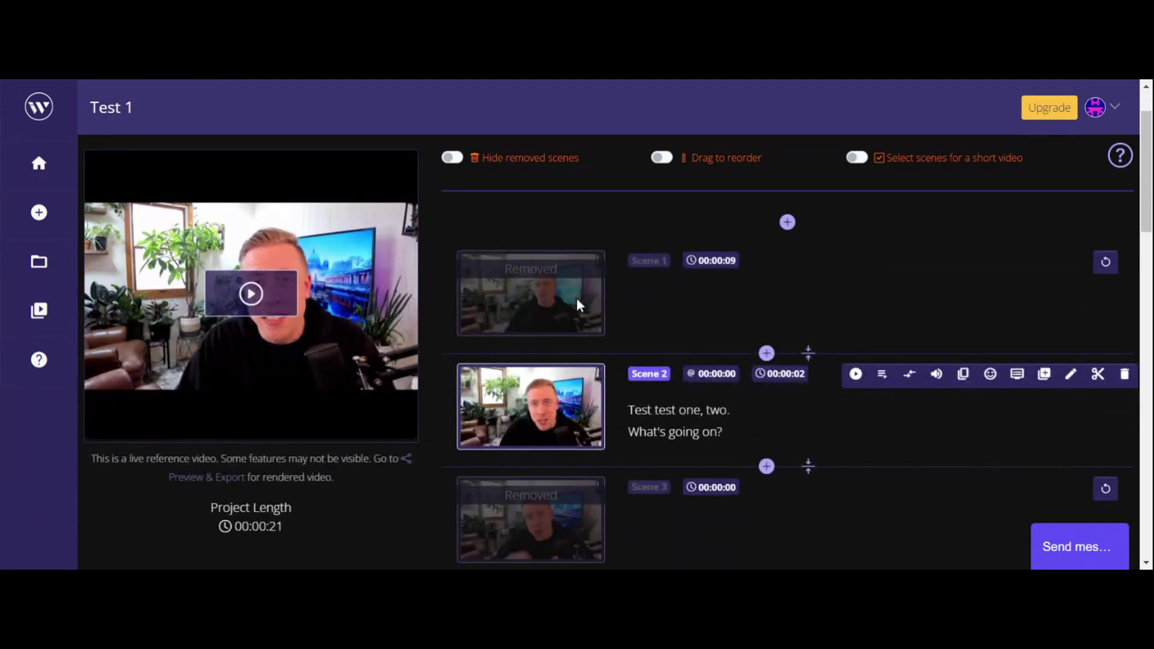
scroll(551, 302, down, 5)
scroll(558, 405, down, 2)
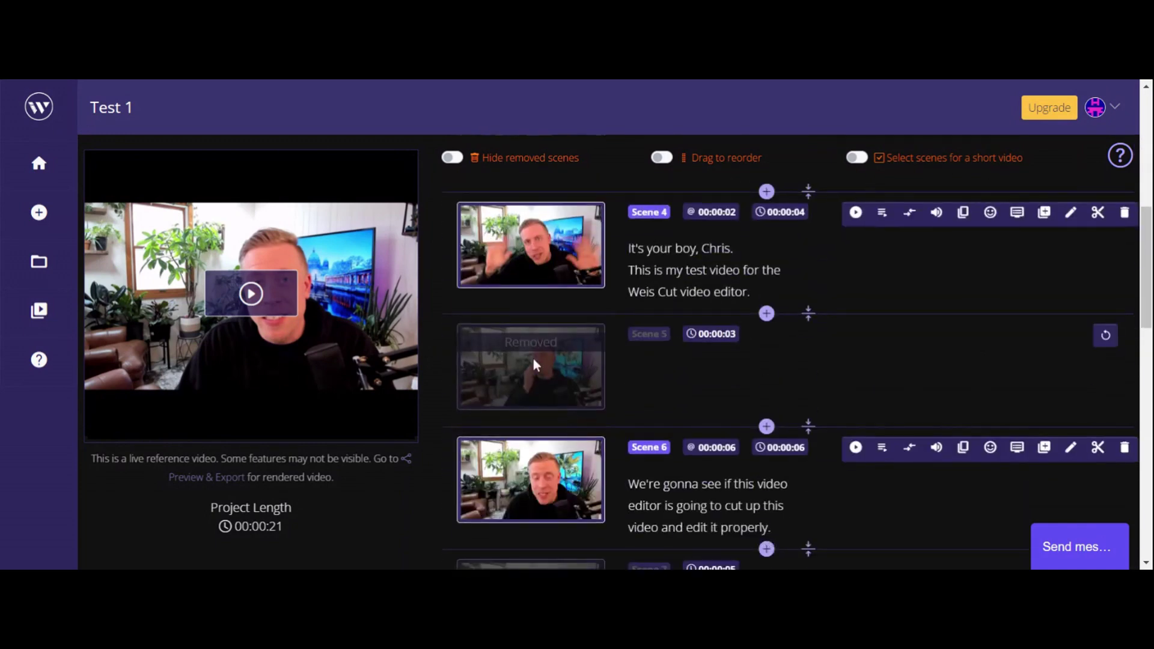
scroll(532, 358, down, 4)
scroll(532, 357, up, 8)
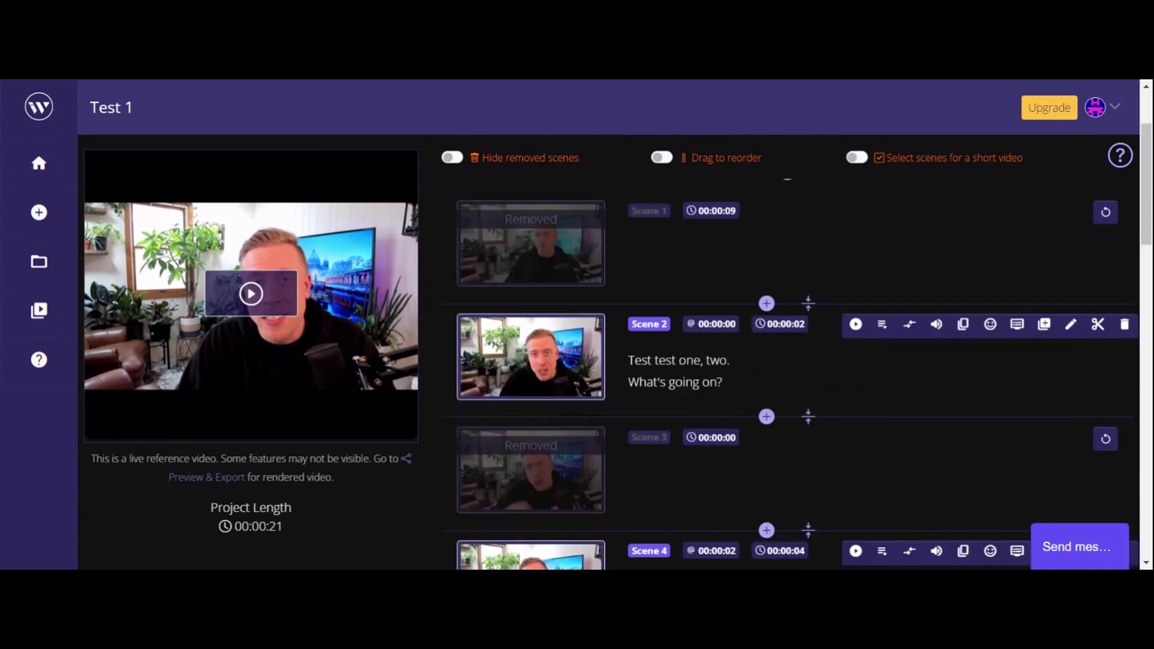
scroll(532, 355, up, 2)
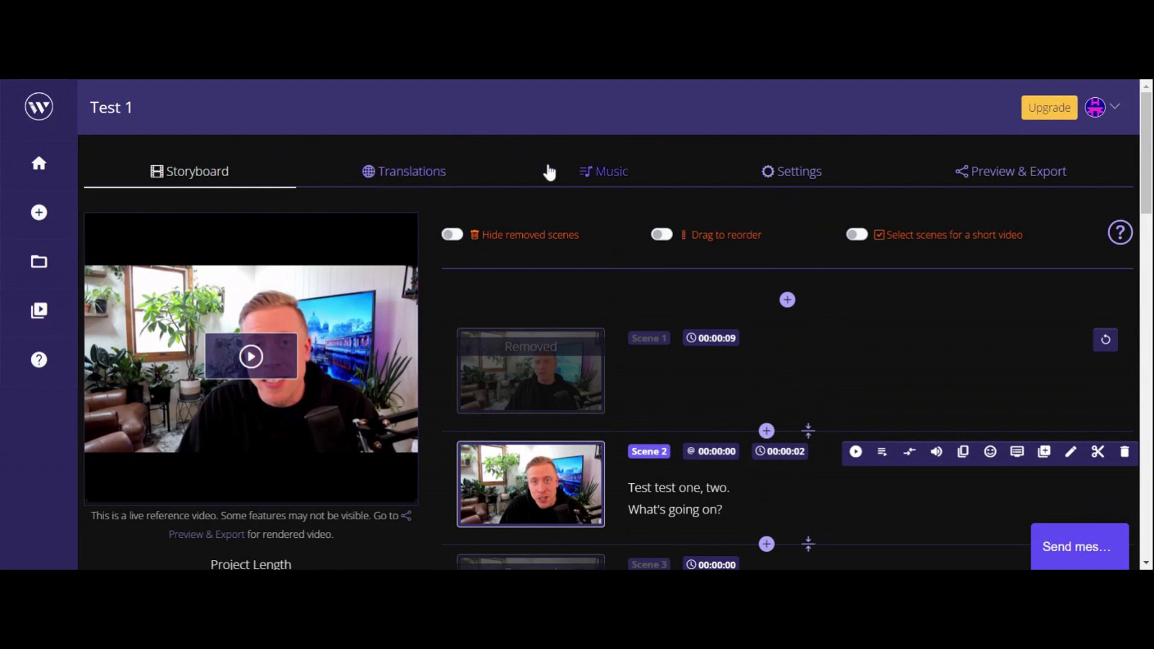
click(607, 178)
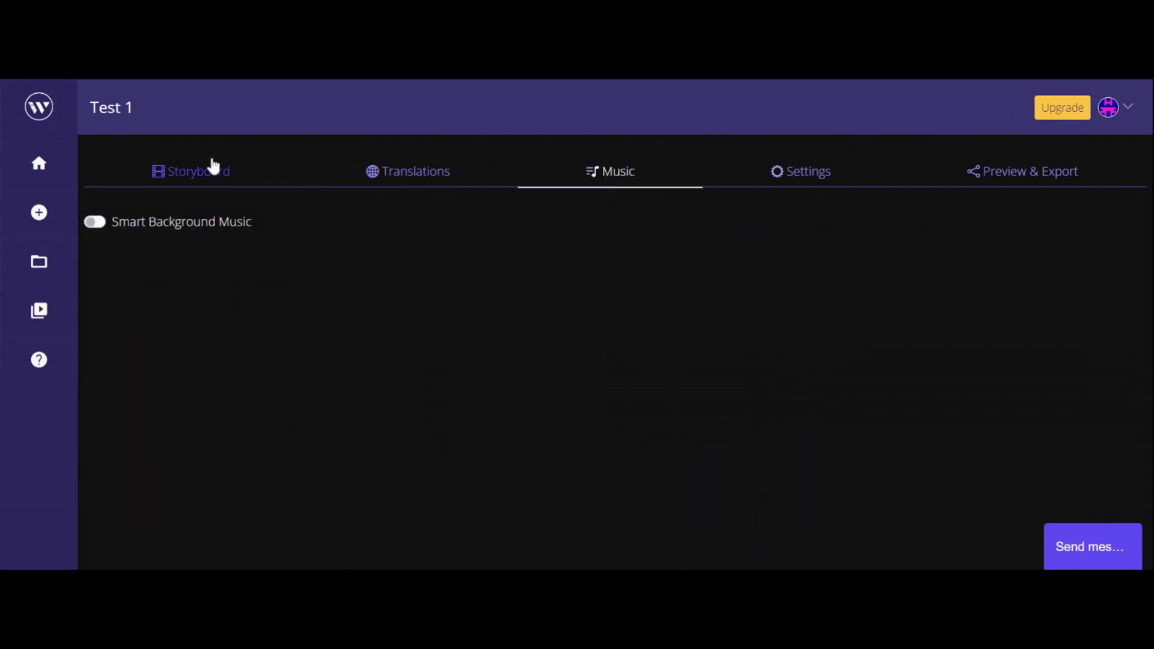
click(190, 180)
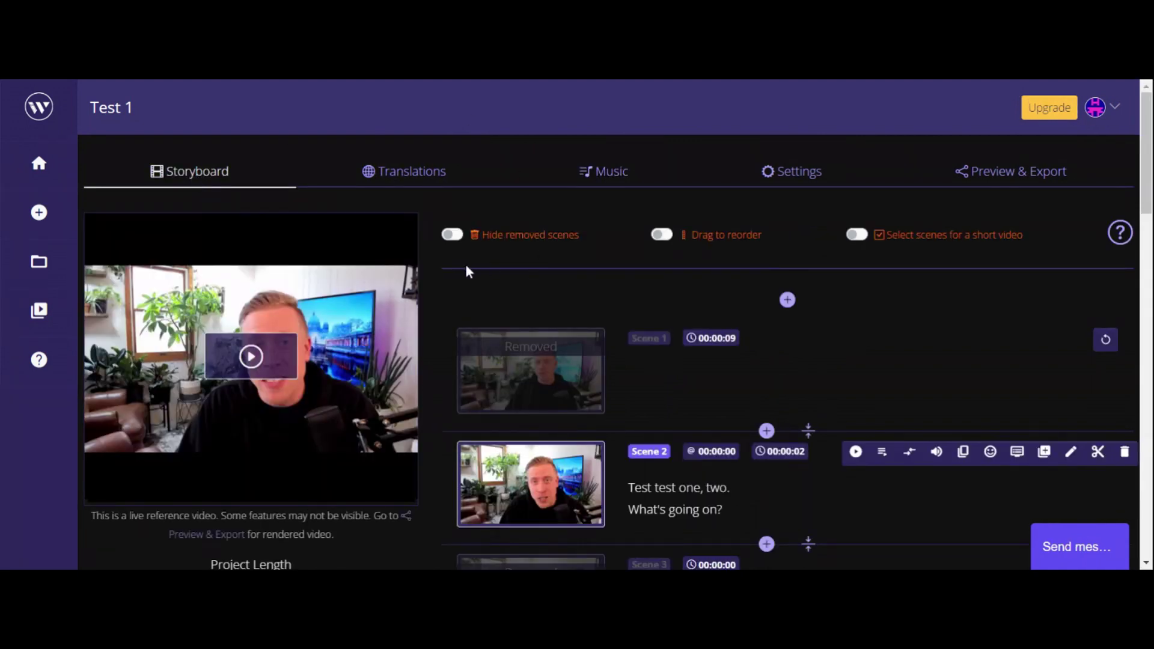
scroll(439, 298, down, 6)
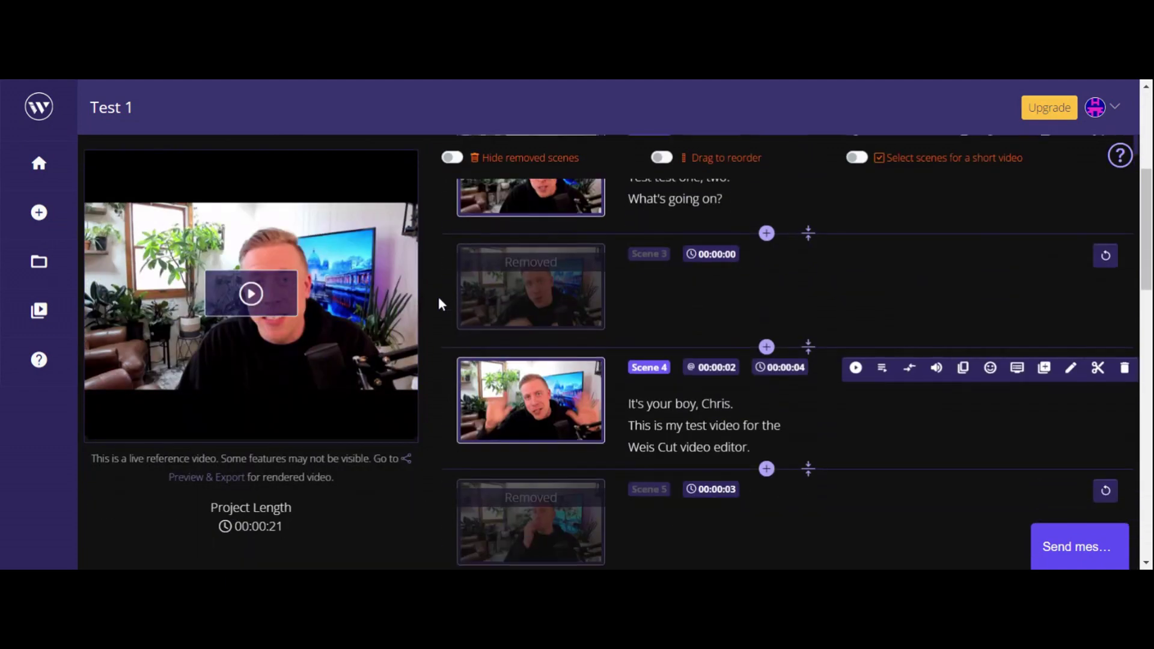
scroll(439, 297, up, 6)
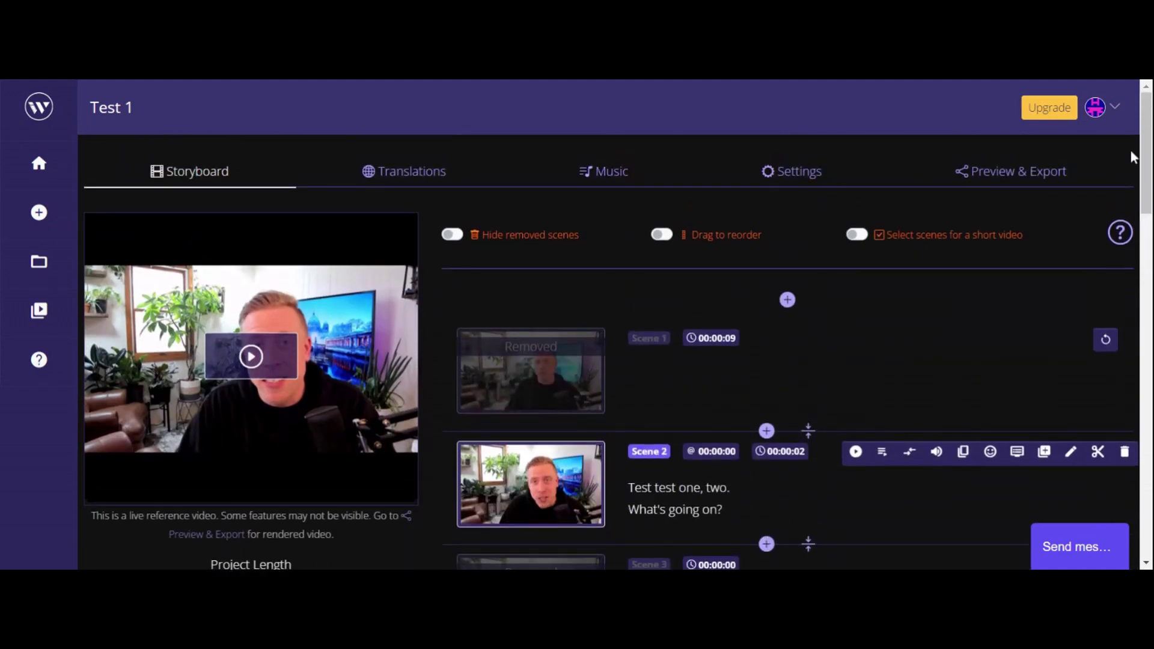
Step: Play the Test 1 export preview on Preview & Export, rewinding, pausing and resuming near the end
click(1038, 178)
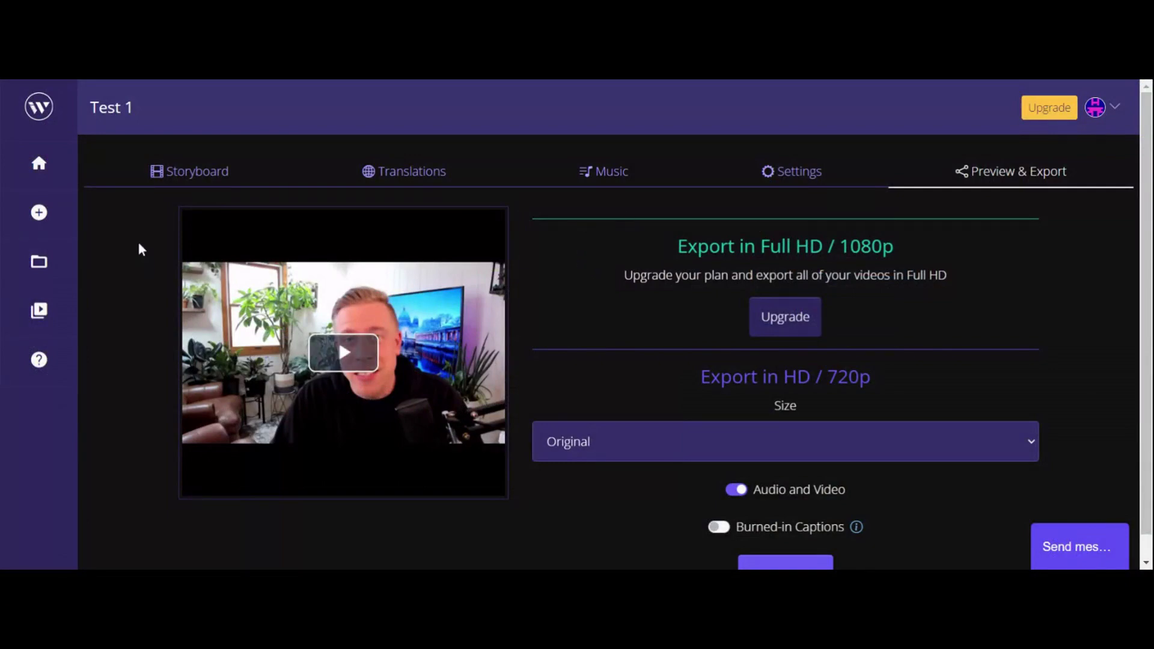
scroll(139, 246, down, 1)
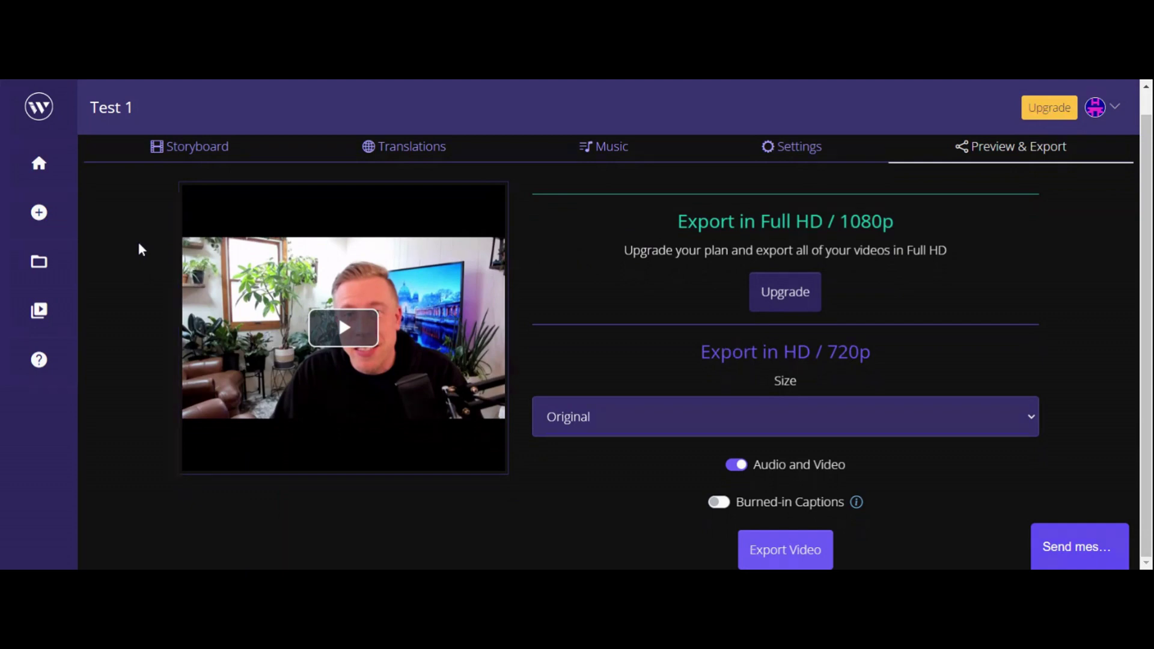
click(343, 327)
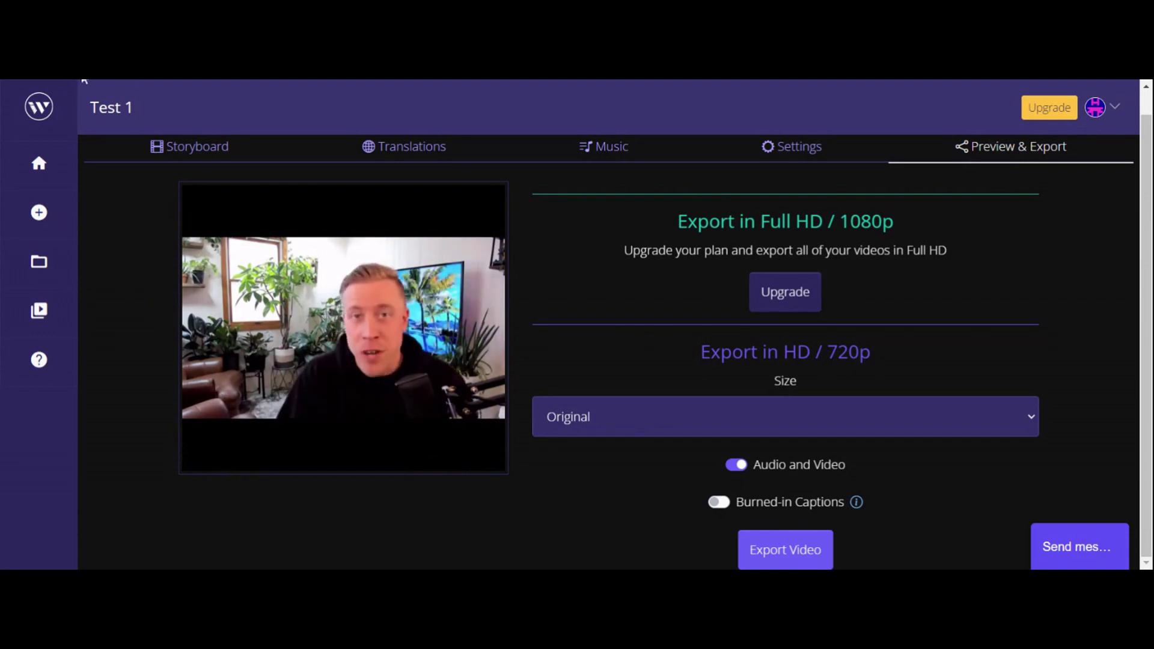
mouse_move(243, 257)
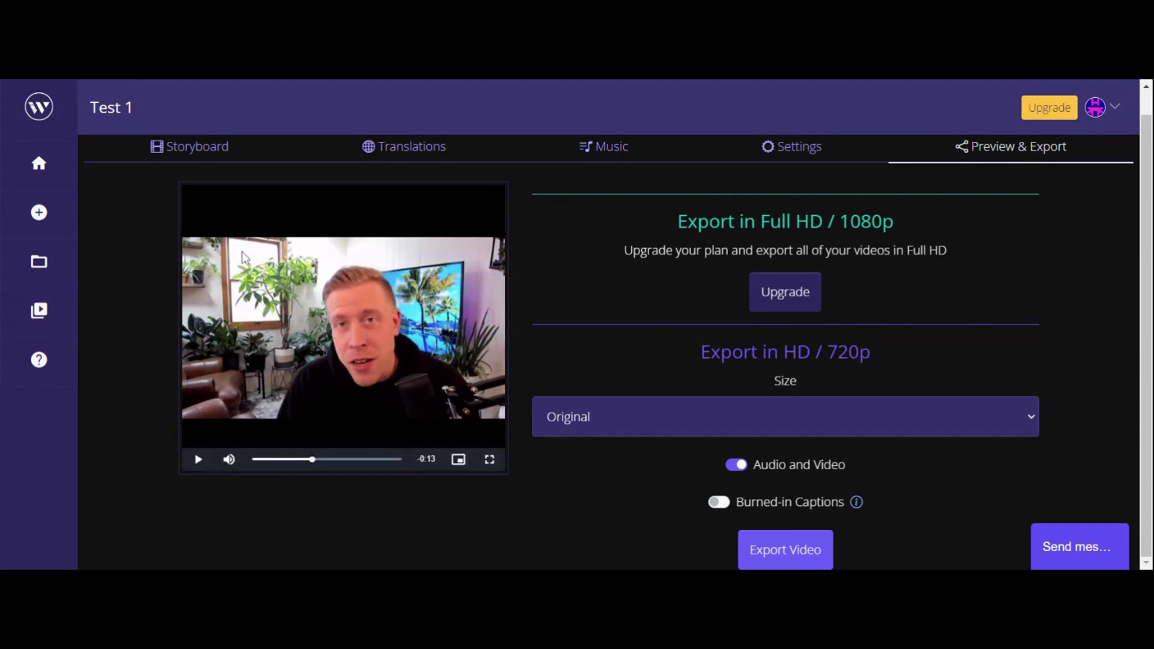
click(303, 460)
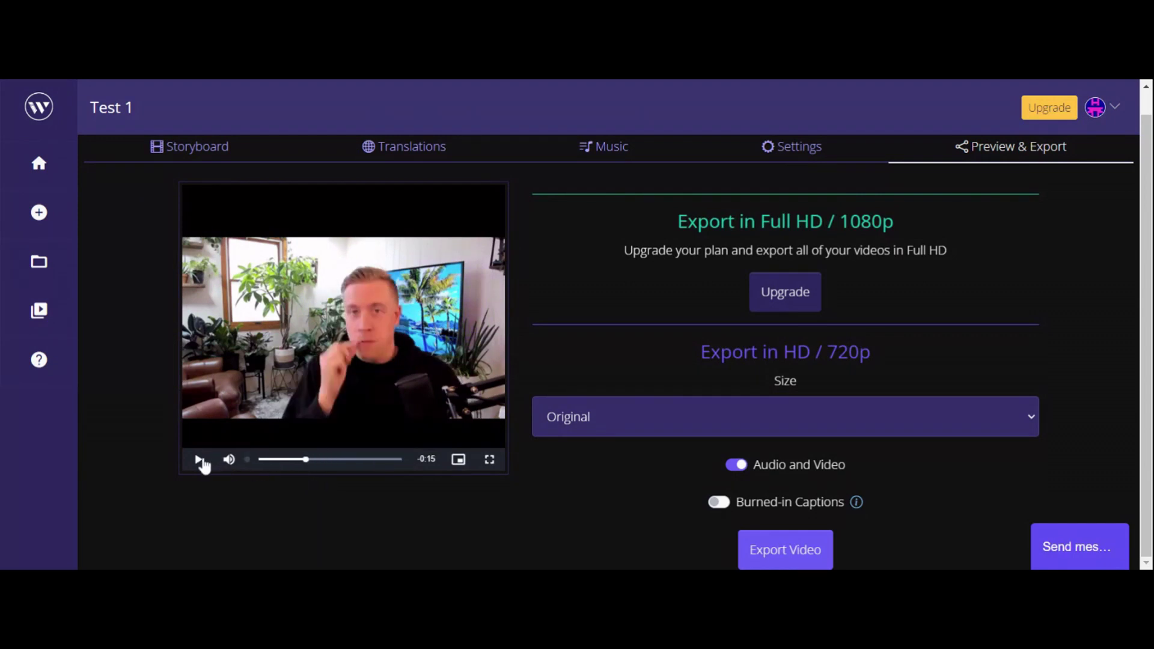
click(200, 462)
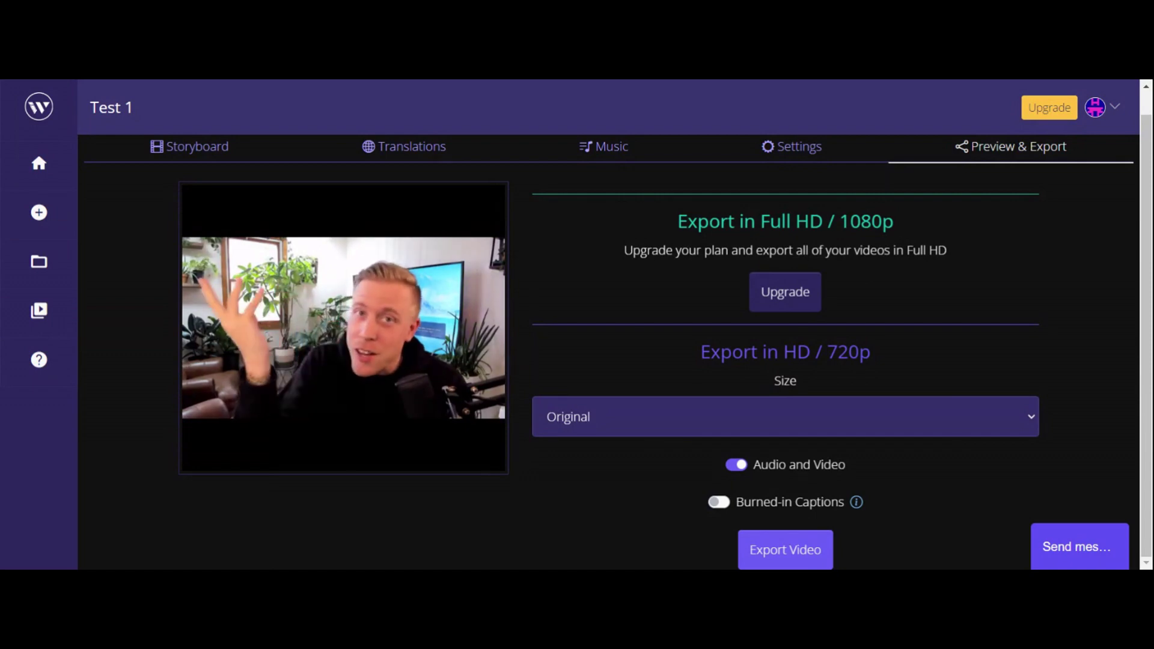
click(199, 461)
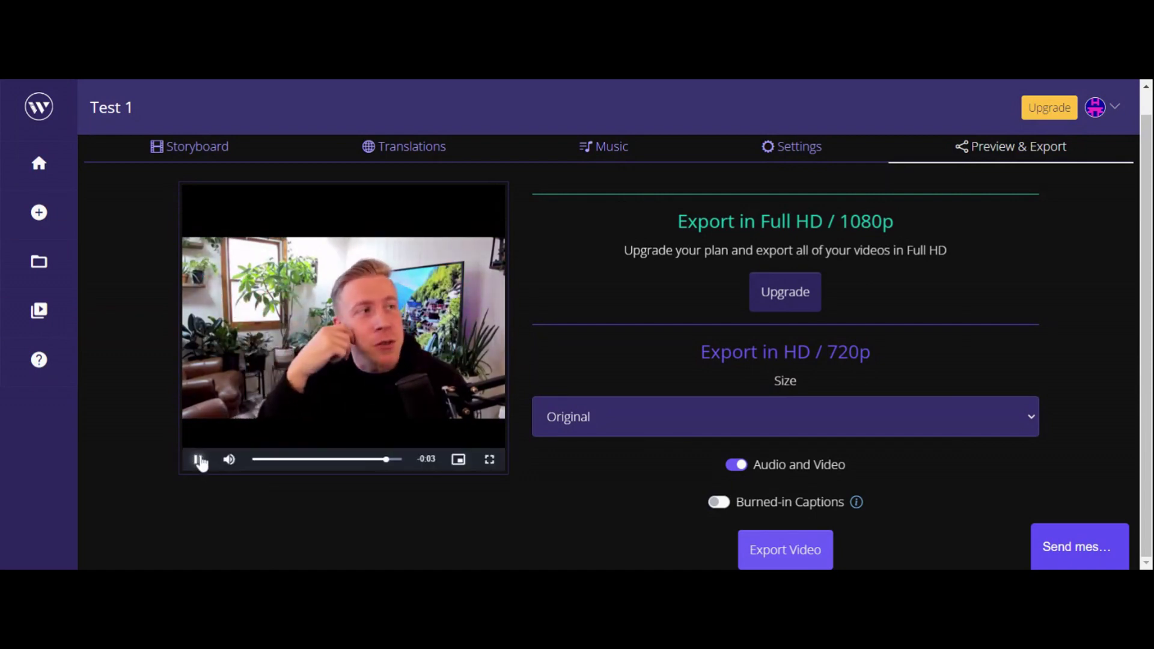
click(199, 461)
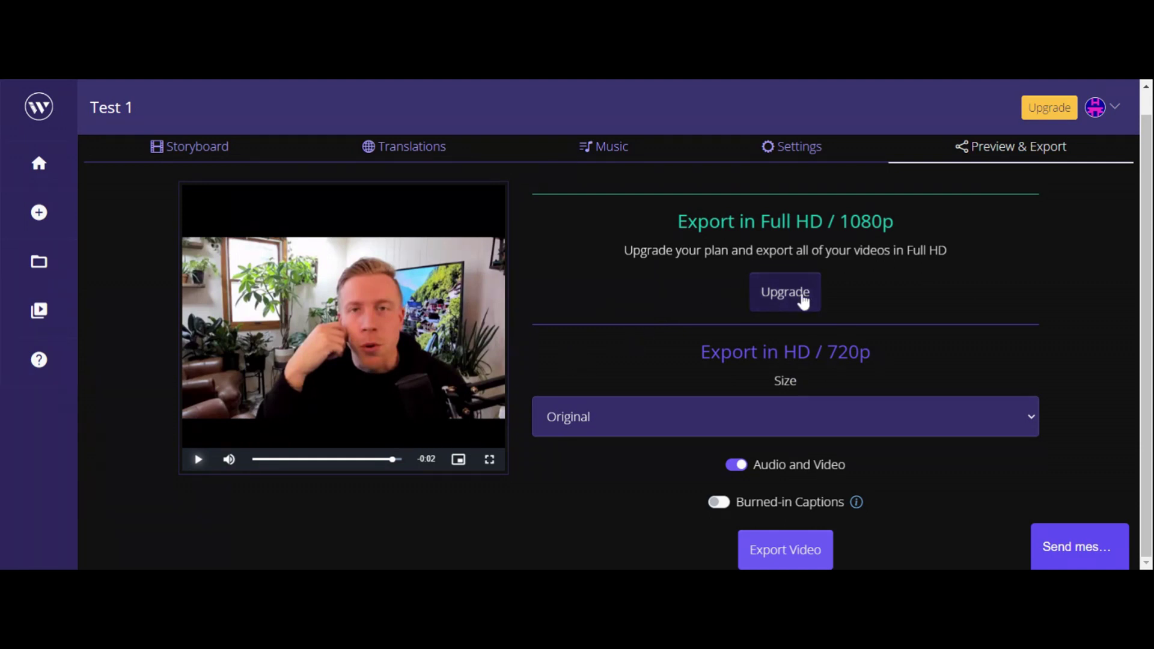
Step: Review the Full HD upgrade subscription plans and quotas, then return to the home page
click(803, 300)
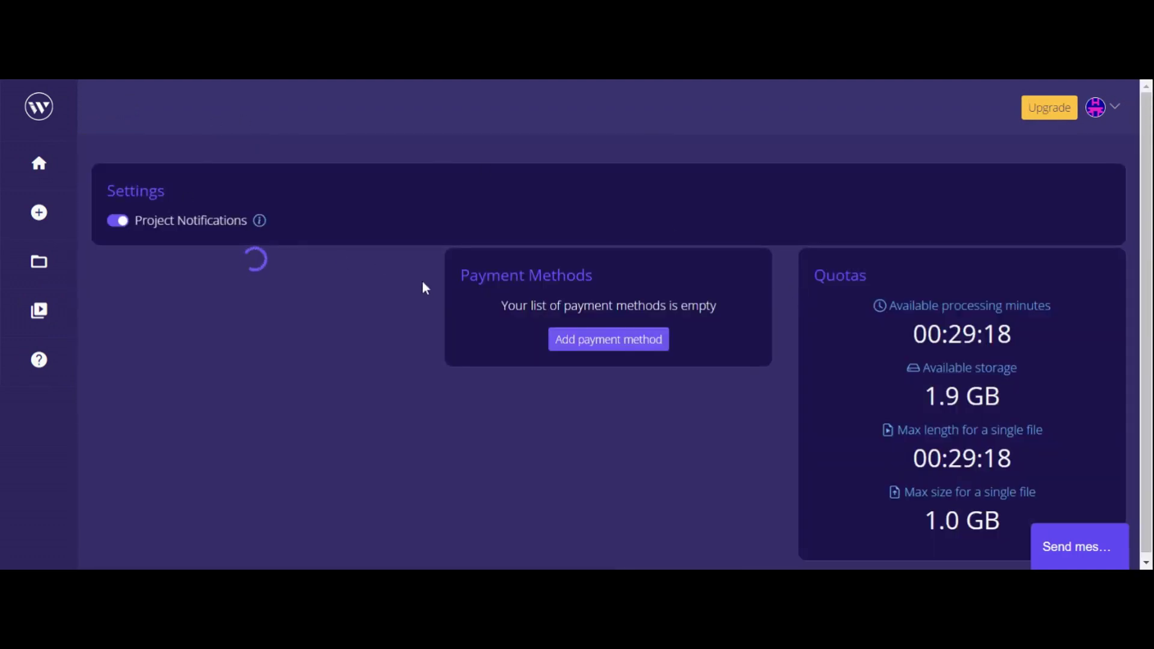
scroll(437, 309, down, 3)
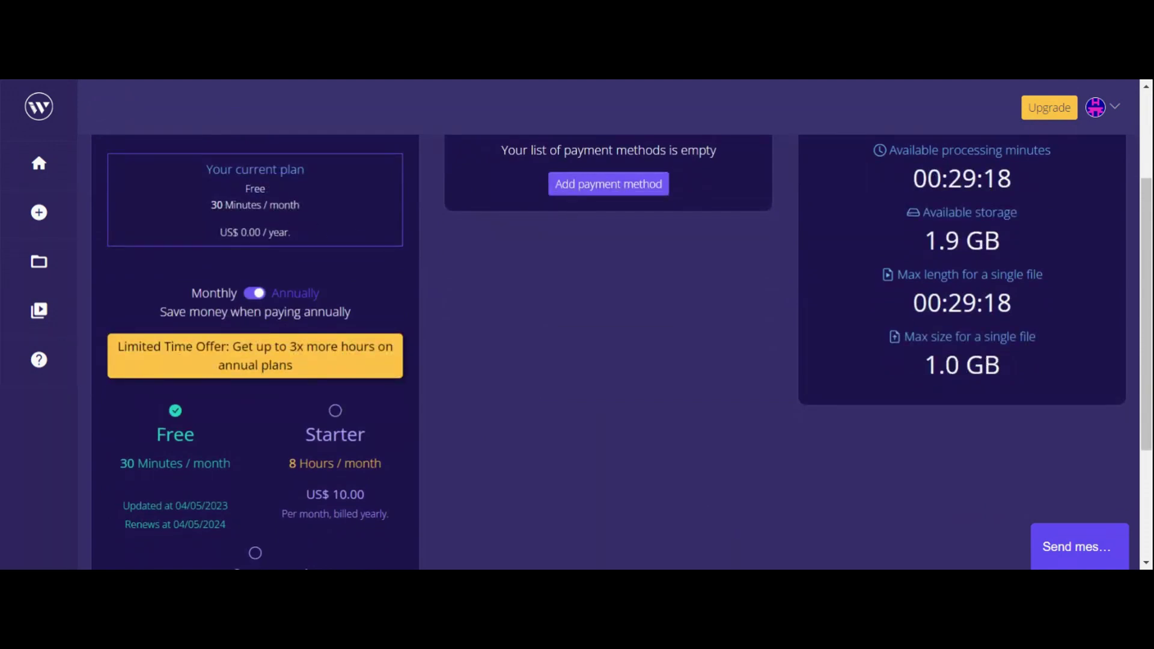
scroll(629, 347, down, 1)
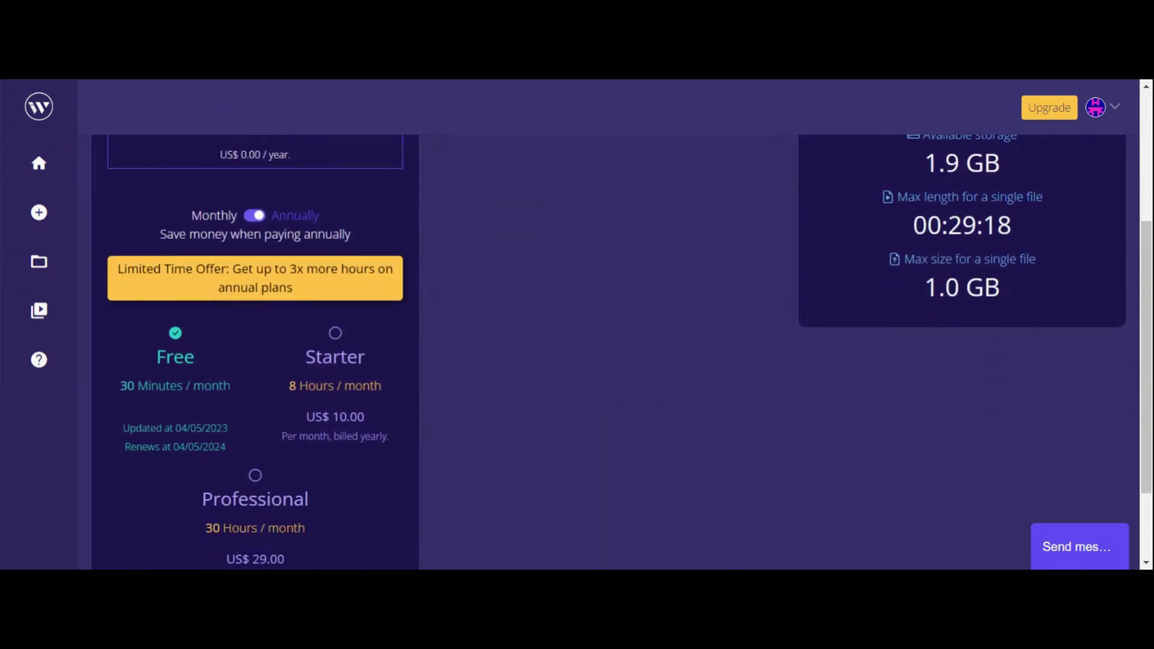
scroll(484, 237, down, 2)
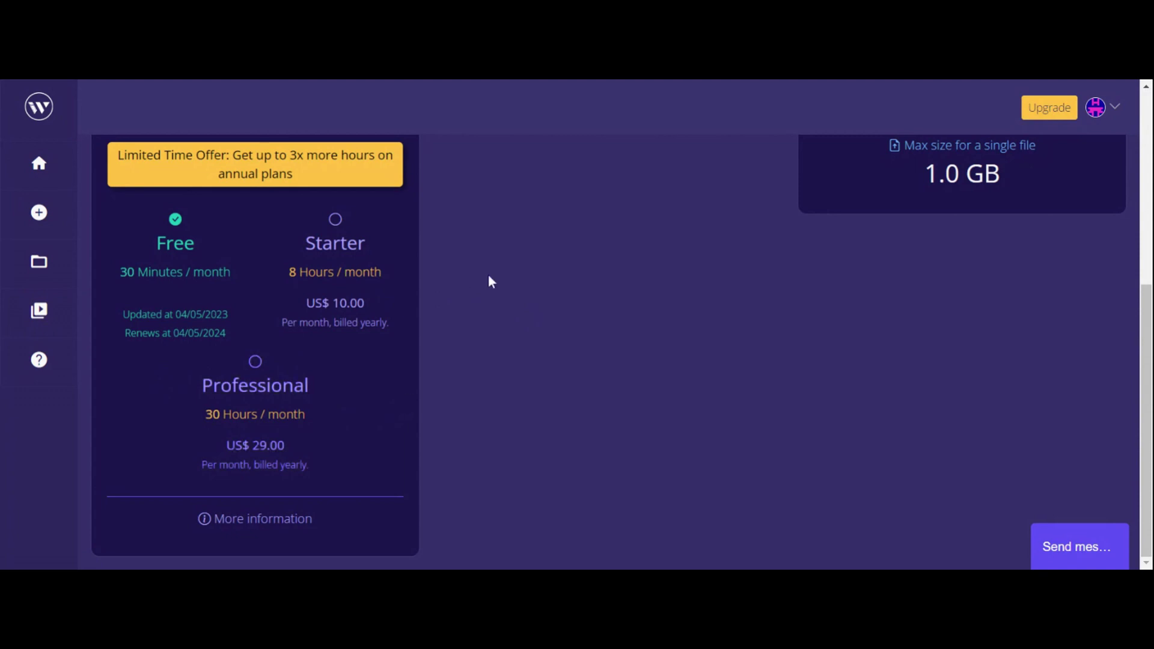
scroll(510, 369, up, 5)
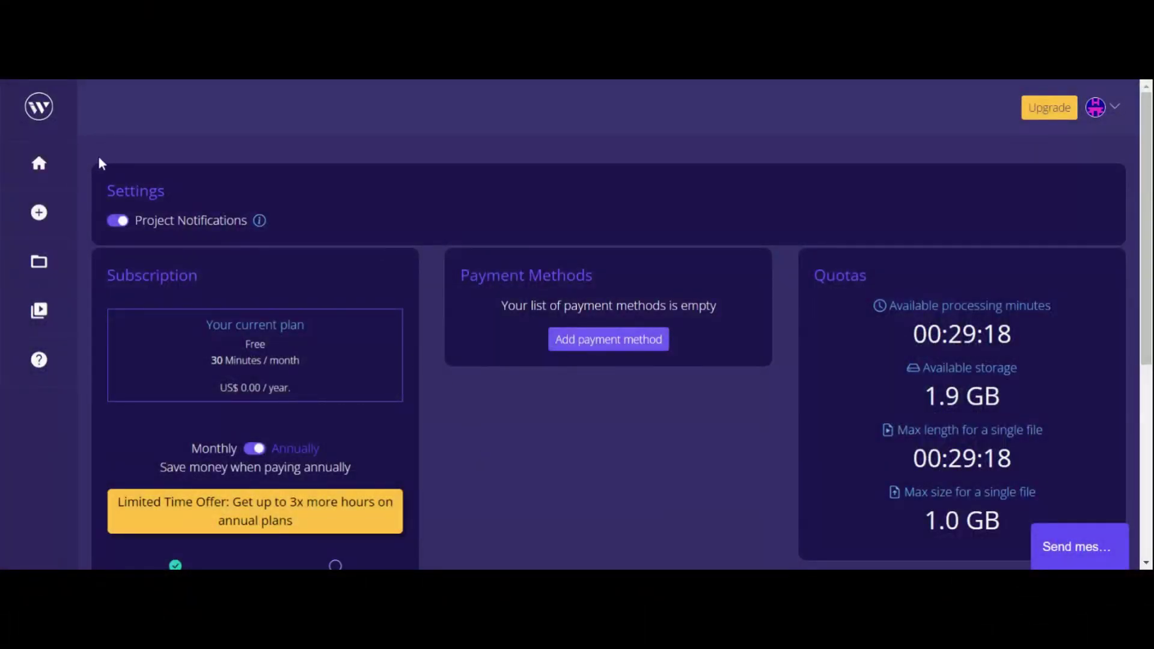
click(39, 163)
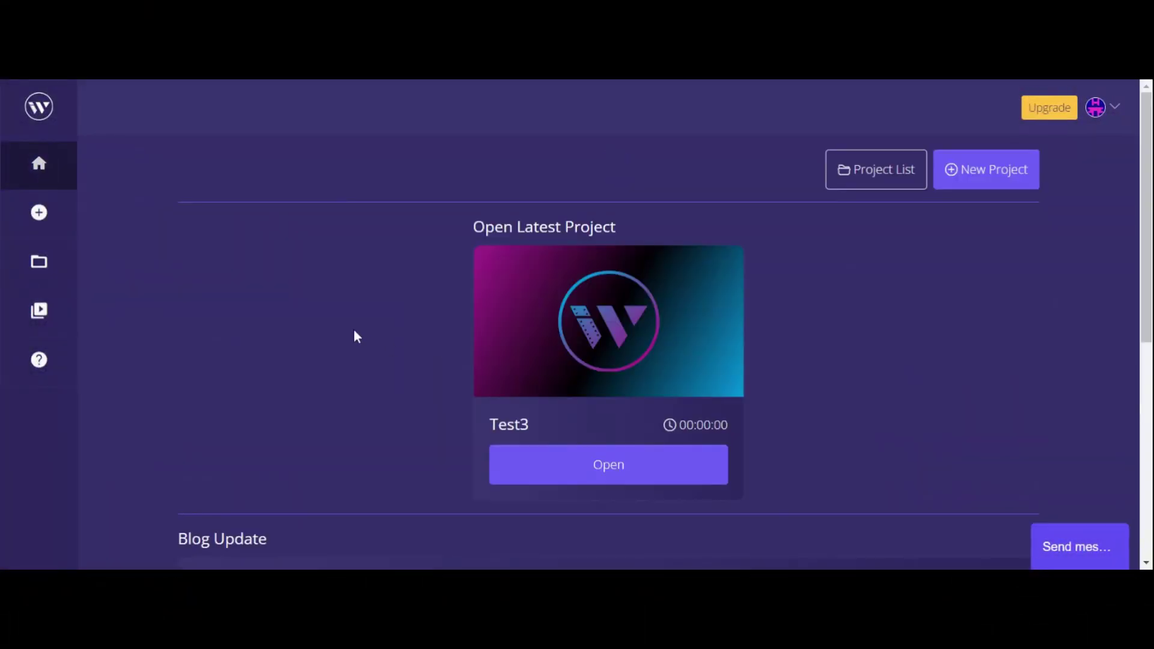
Step: Open Test 1 from the Project List to see its silence-removal, jump-cut and subtitle summary
scroll(356, 335, down, 5)
scroll(356, 330, up, 5)
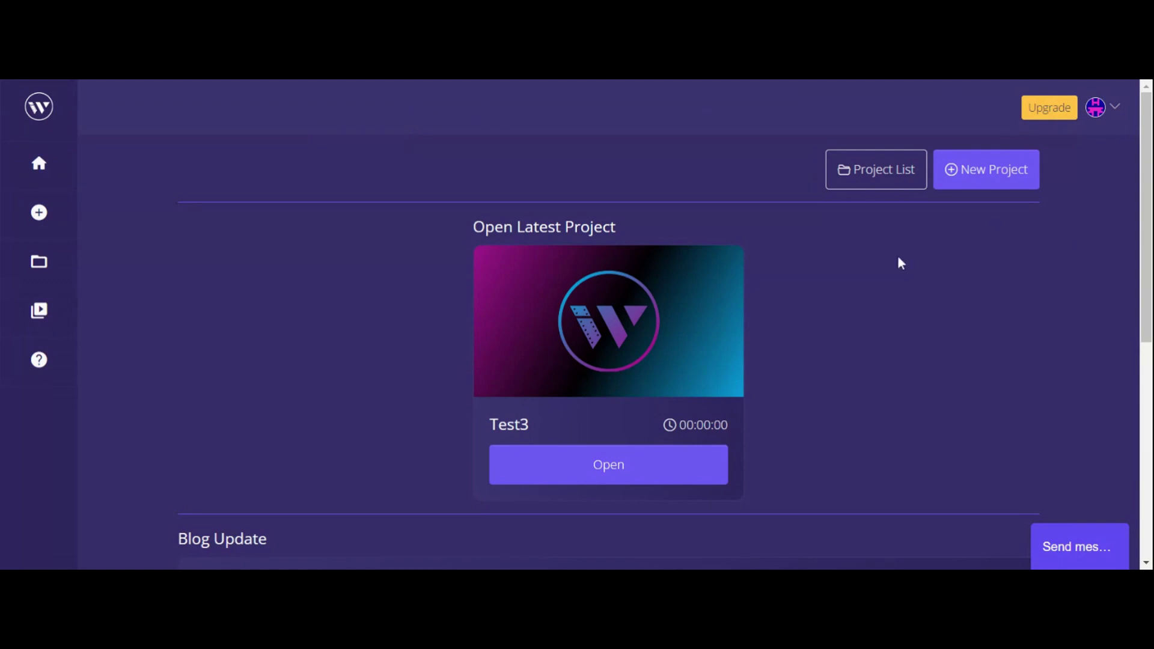
scroll(923, 332, down, 5)
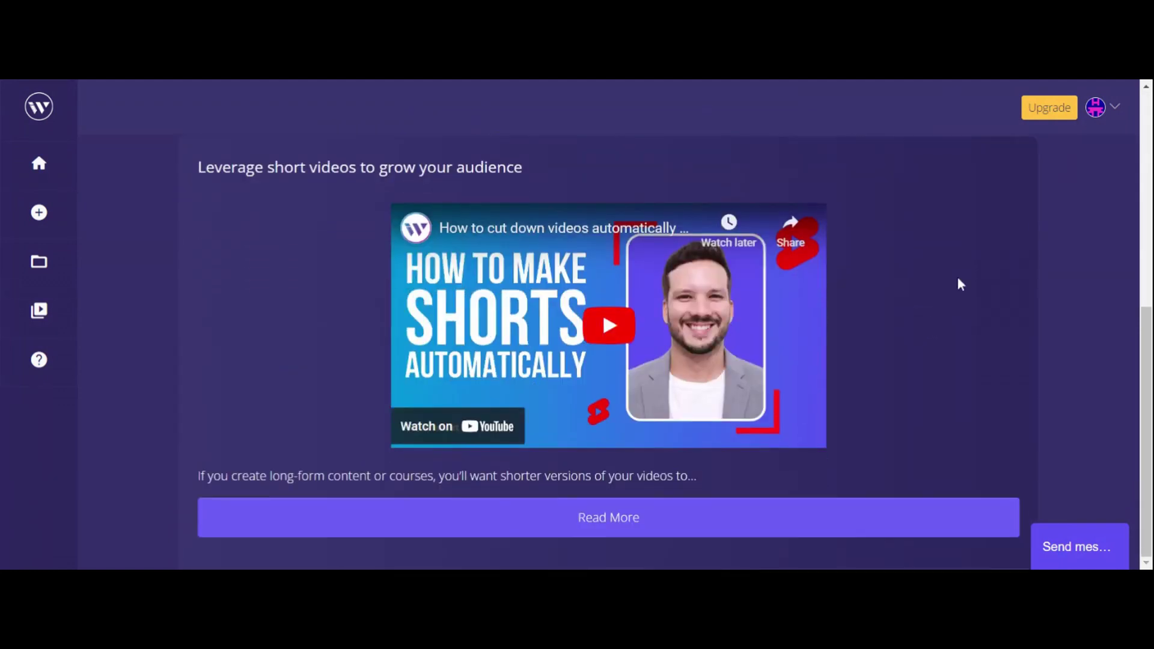
scroll(1026, 259, up, 5)
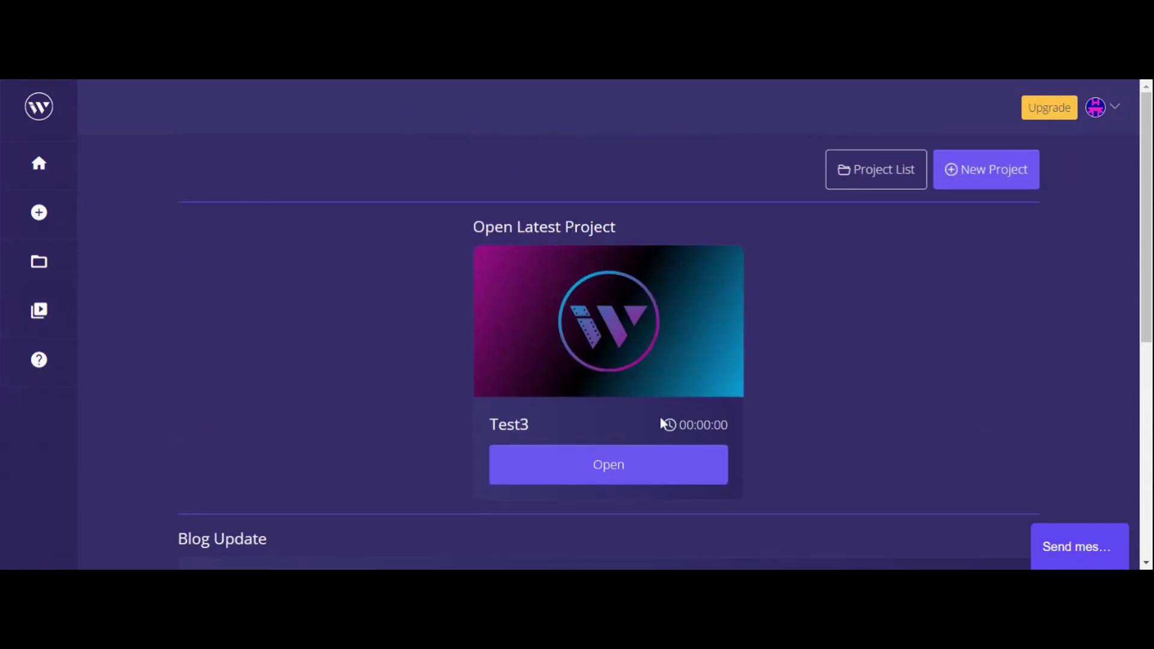
click(895, 181)
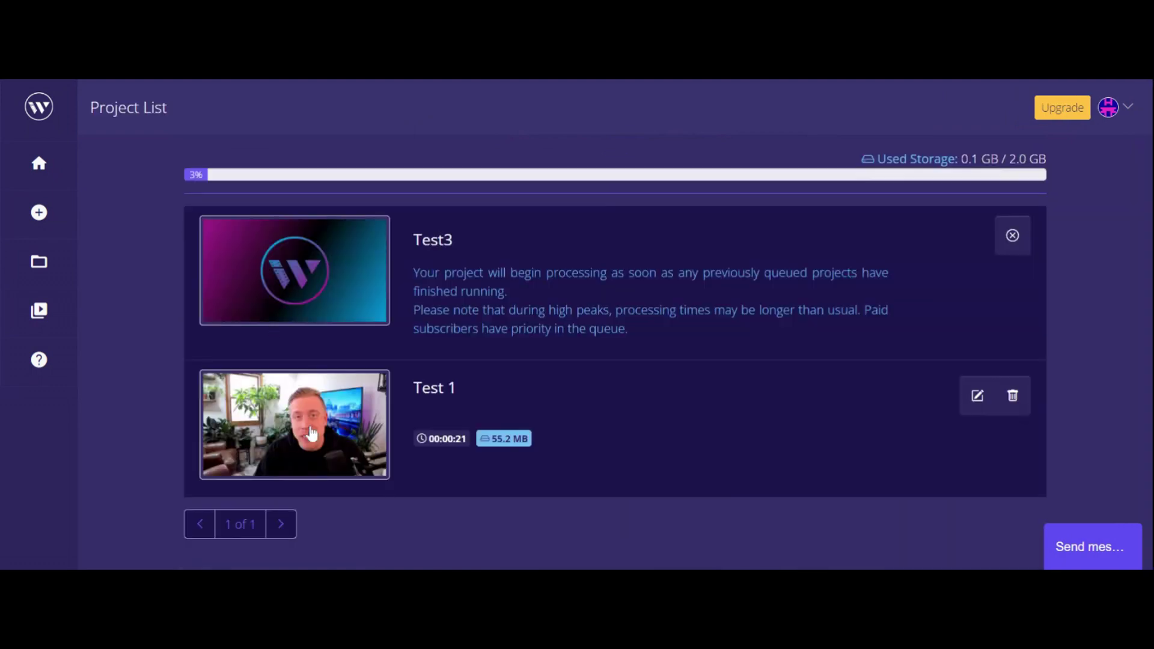
click(312, 434)
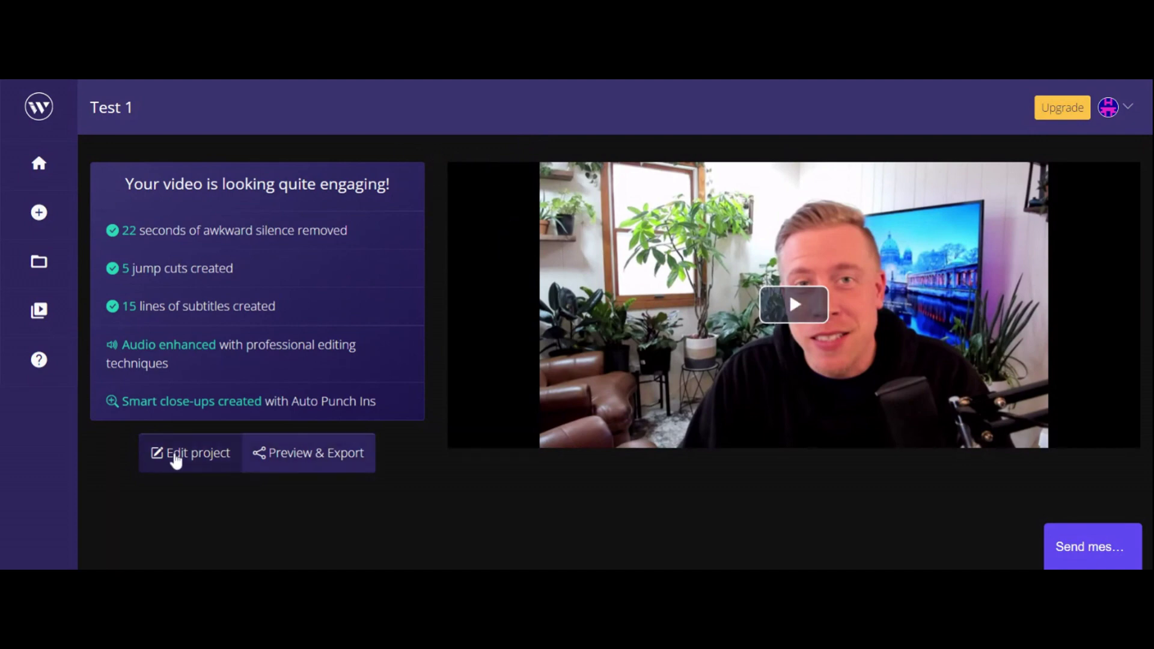
Step: Open Test 1 for editing and scroll through its storyboard scenes
click(175, 459)
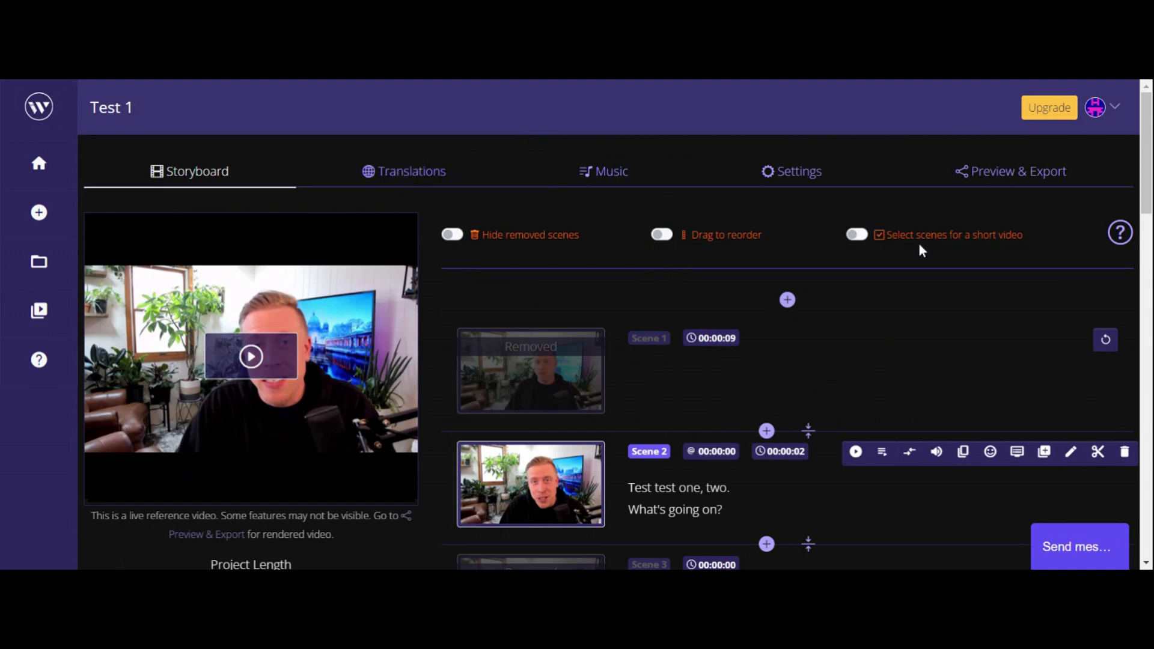
scroll(462, 296, down, 10)
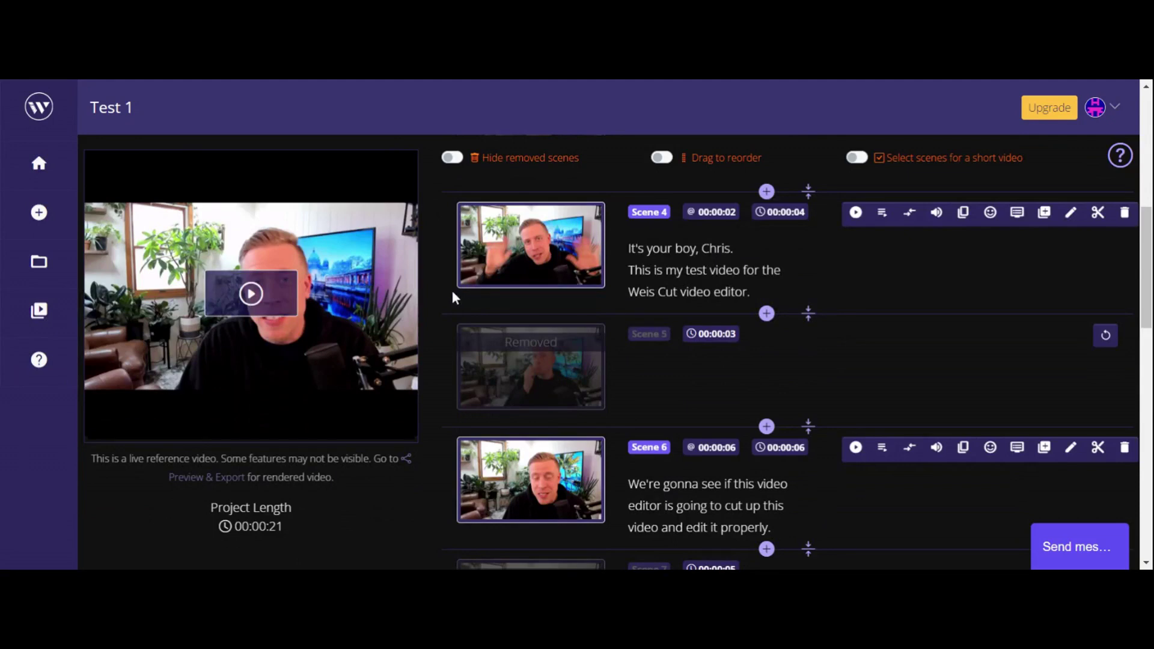
scroll(454, 297, down, 5)
scroll(454, 297, up, 10)
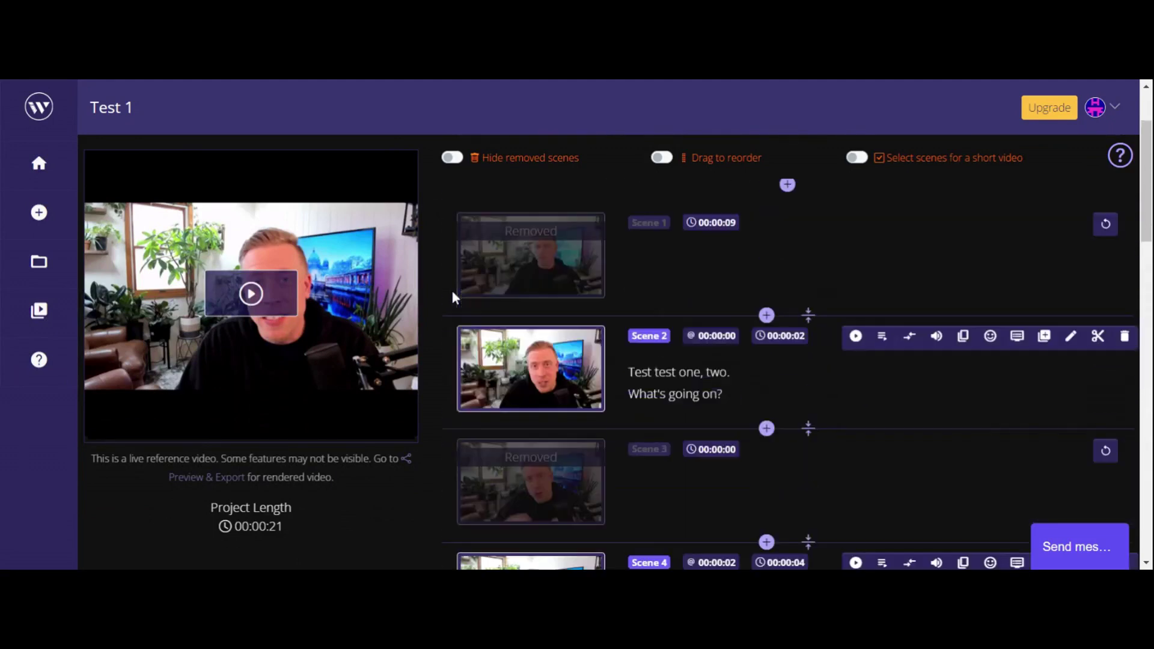
scroll(455, 297, up, 2)
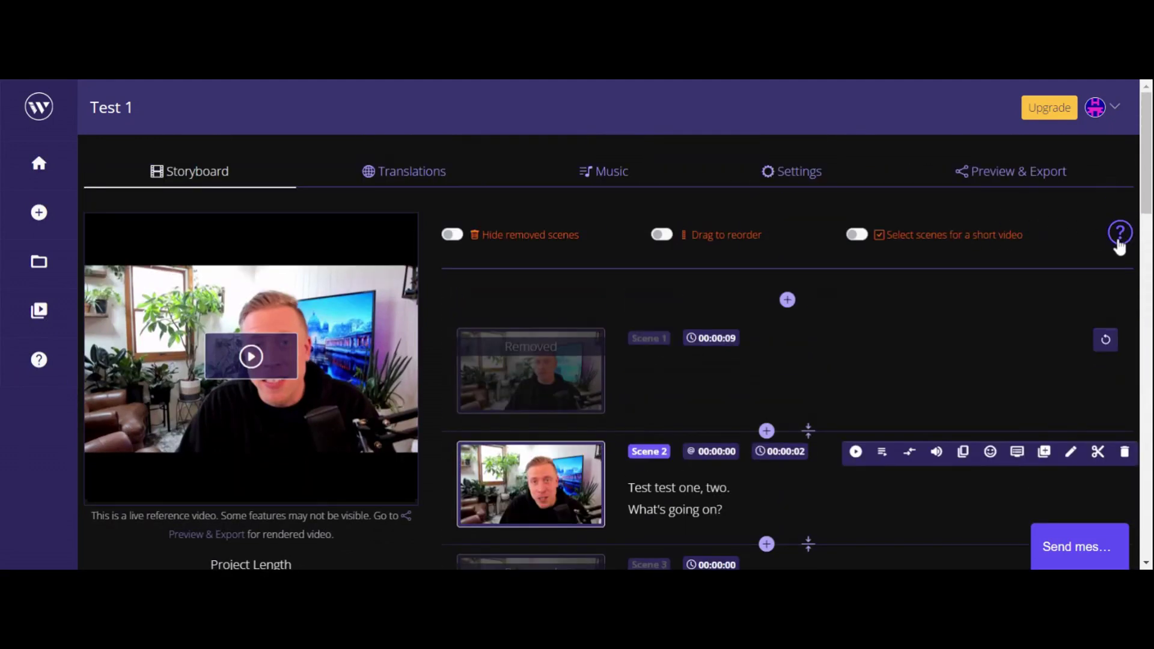
Step: Look over the project's Settings and Translations tabs, ending back on the Storyboard
click(799, 180)
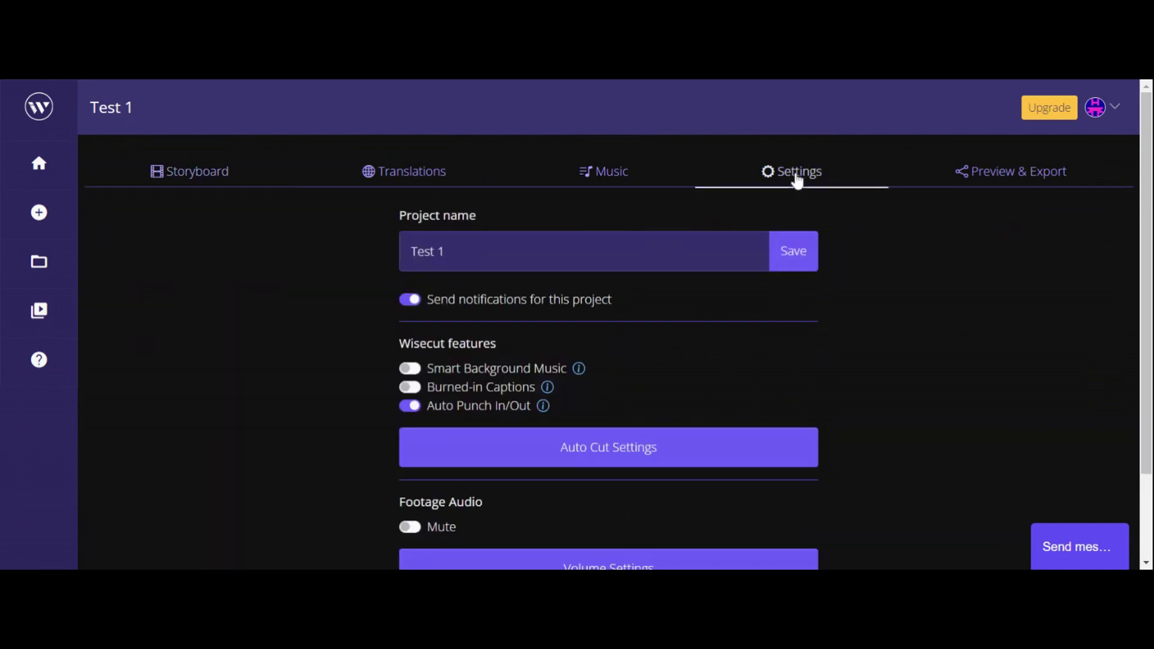
scroll(335, 299, down, 2)
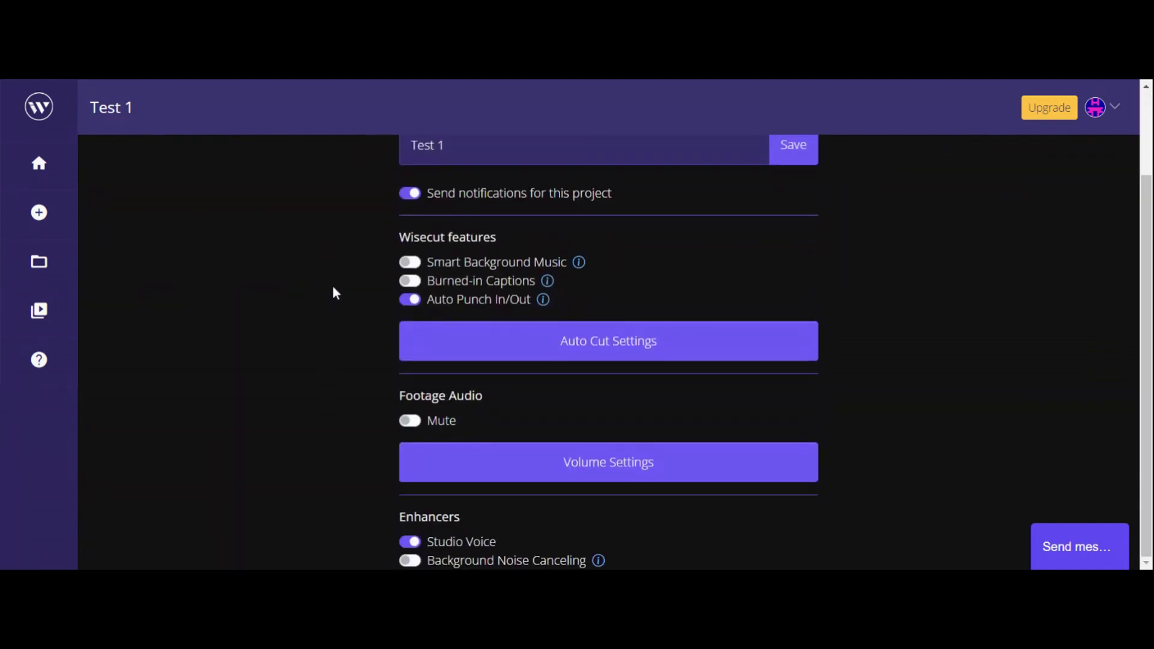
scroll(329, 285, up, 2)
click(393, 180)
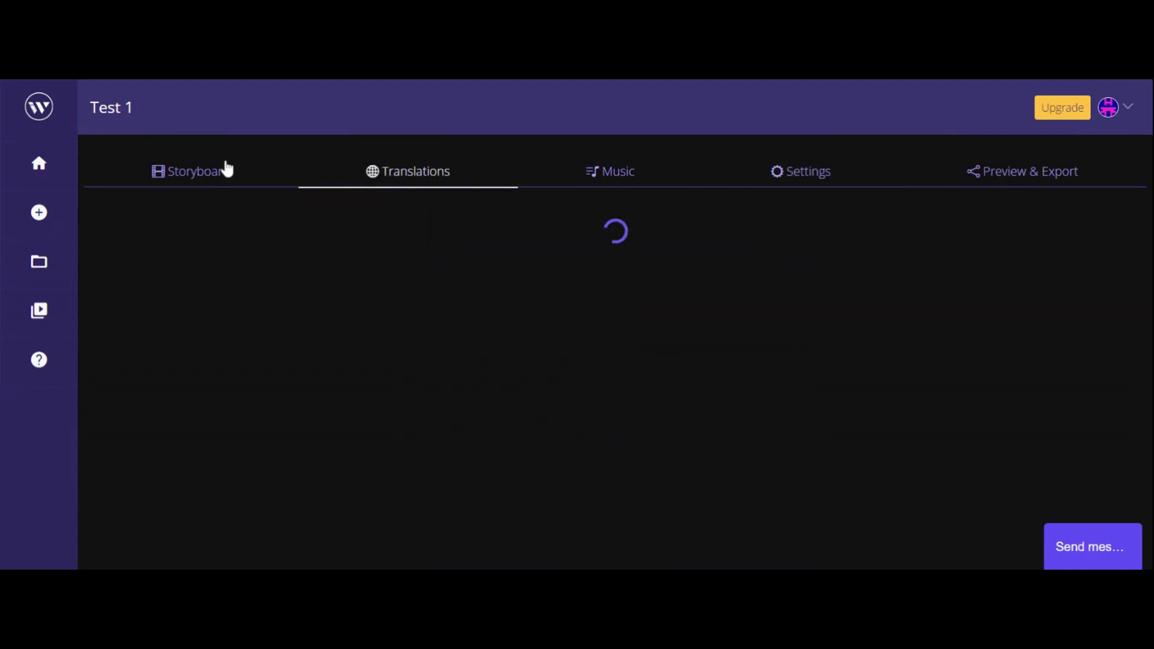
click(214, 176)
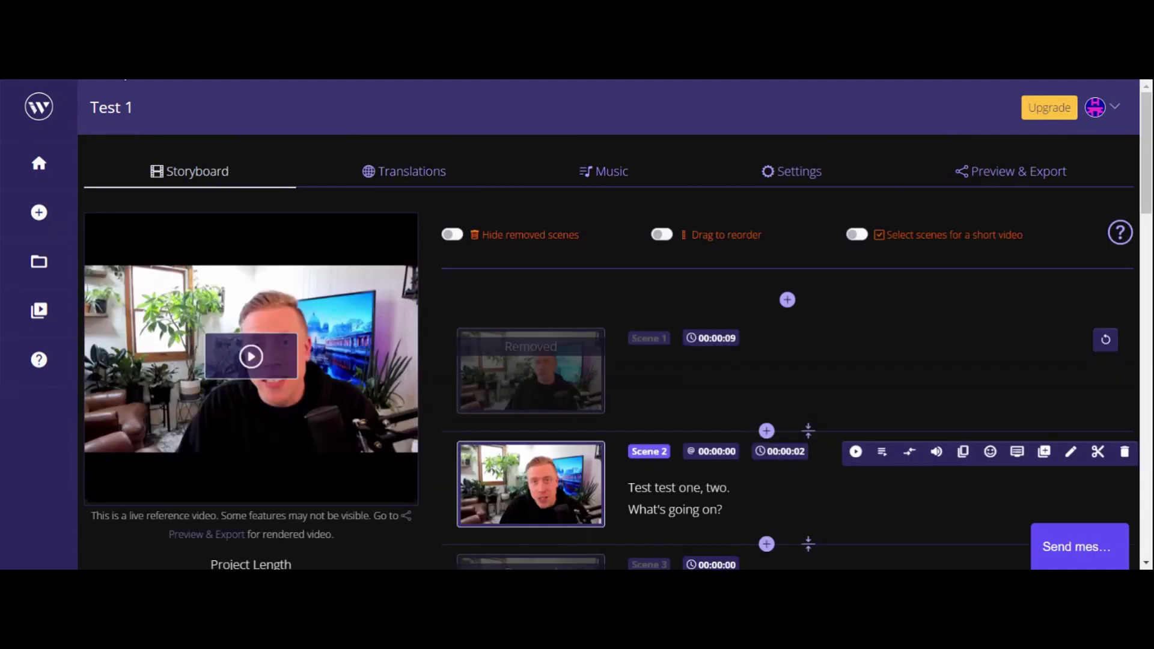